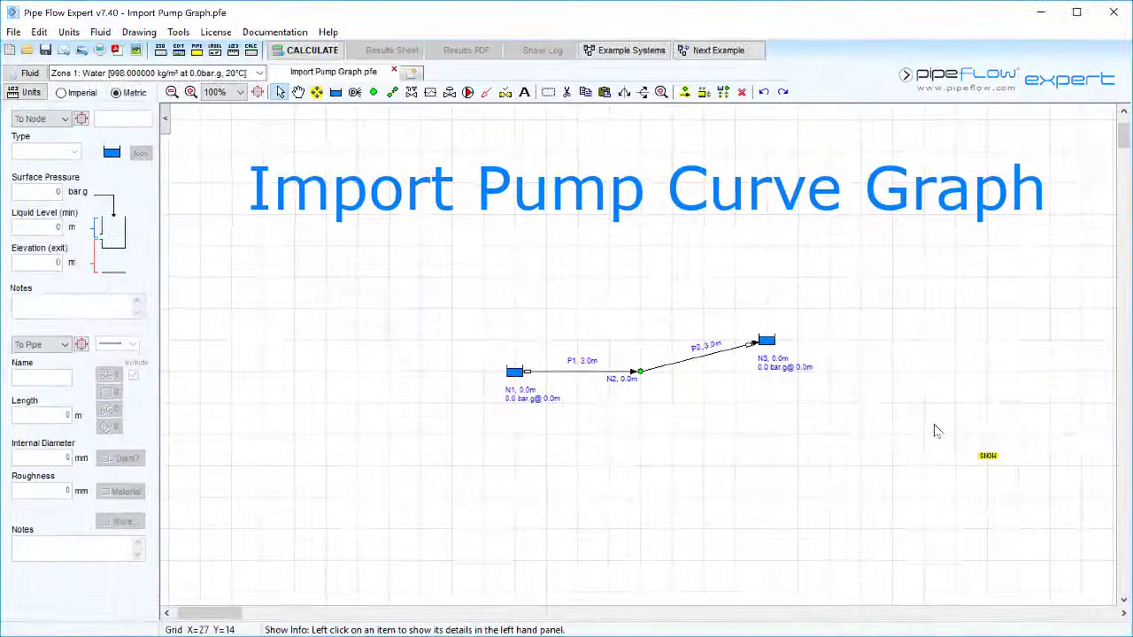
Add a pump to pipe P1 and choose to enter its data now
{"action": "left_click", "coordinate": [468, 93]}
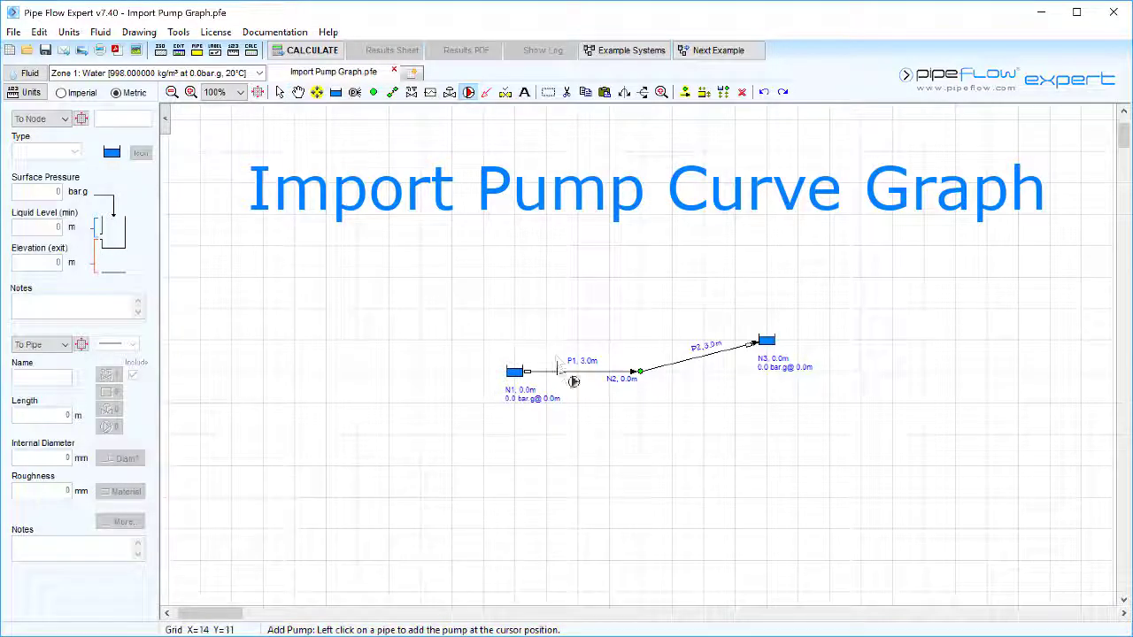
{"action": "left_click", "coordinate": [565, 377]}
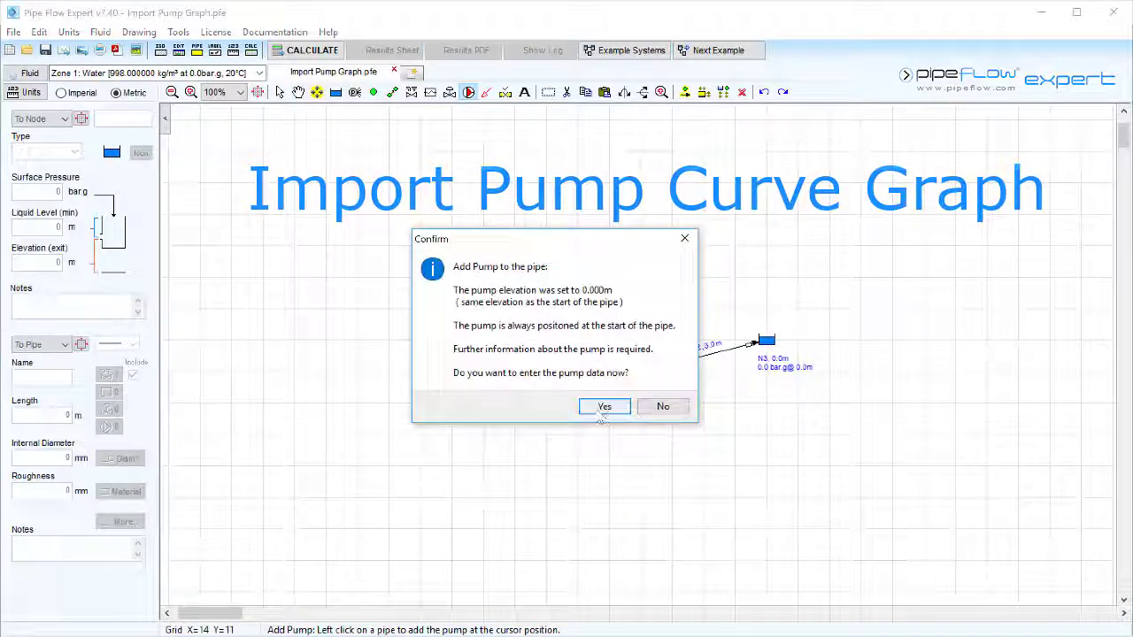
{"action": "left_click", "coordinate": [602, 409]}
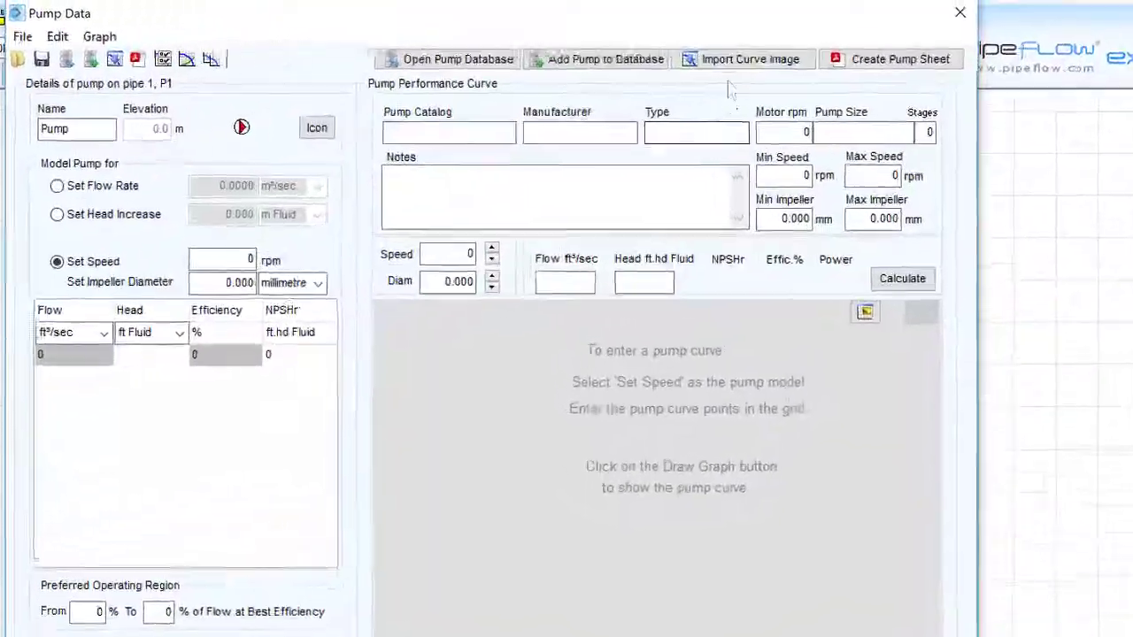
Import the manufacturer's pump curve image 'Import Pump Graph Video Imagae.jpg'
{"action": "left_click", "coordinate": [746, 60]}
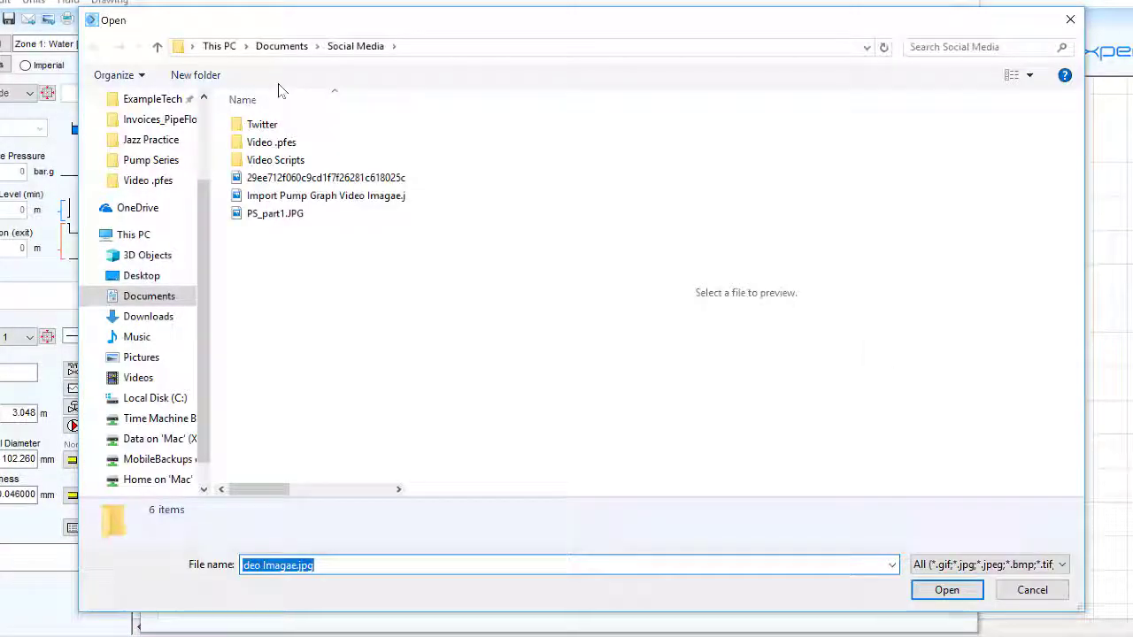
{"action": "left_click", "coordinate": [297, 196]}
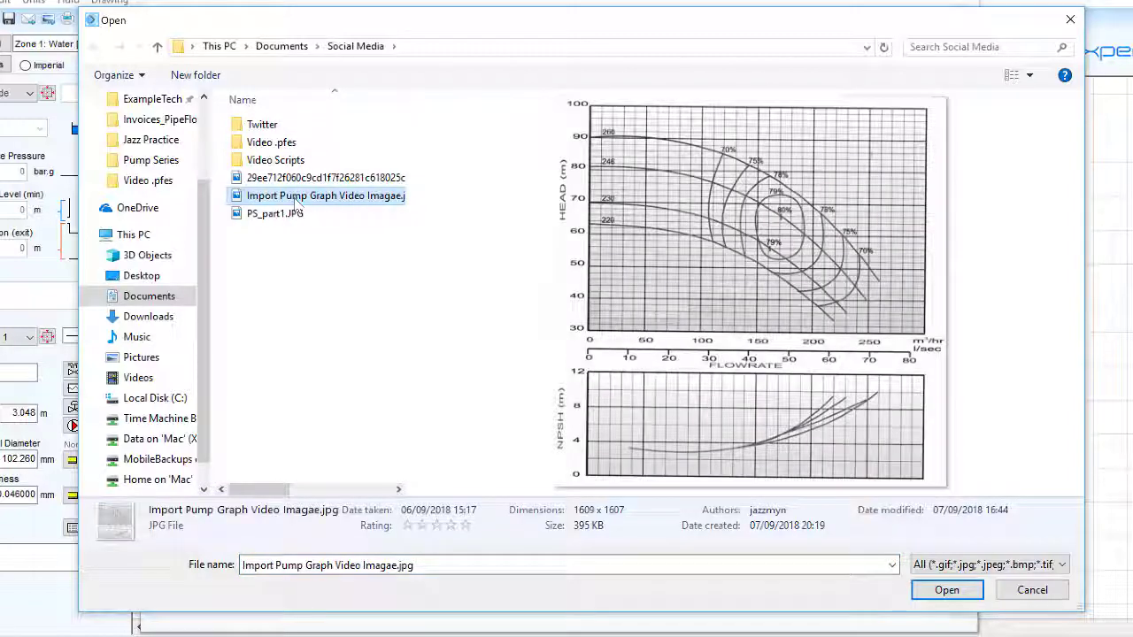
{"action": "left_click", "coordinate": [946, 591]}
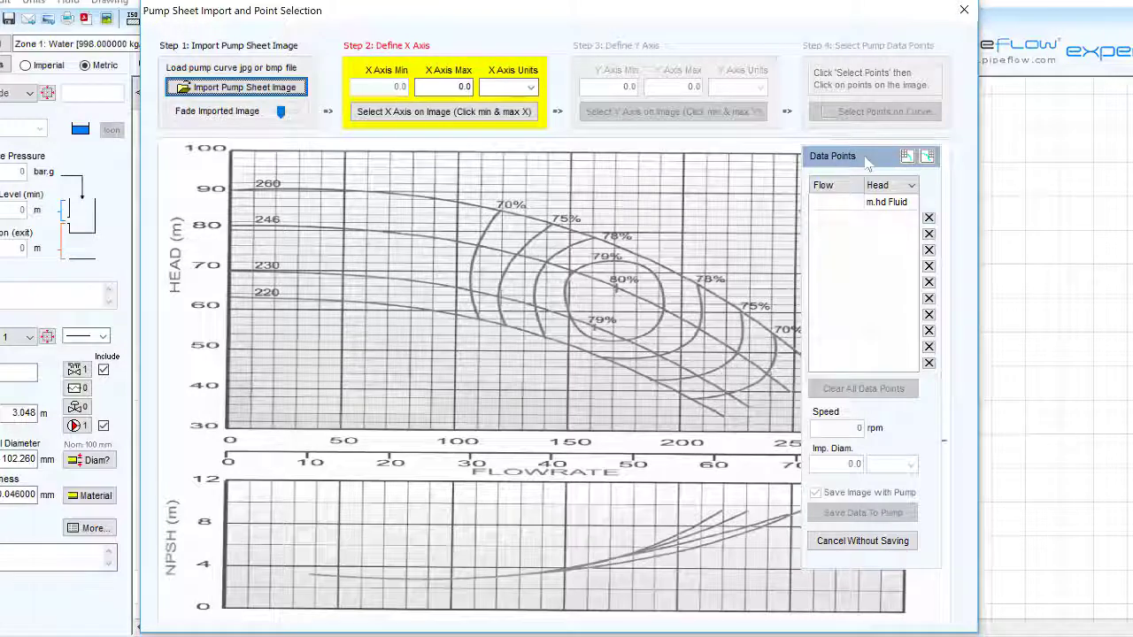
Set the flow axis to 0–80 l/sec and mark the zero-flow point on the image
{"action": "left_click_drag", "start_coordinate": [867, 163], "coordinate": [983, 174]}
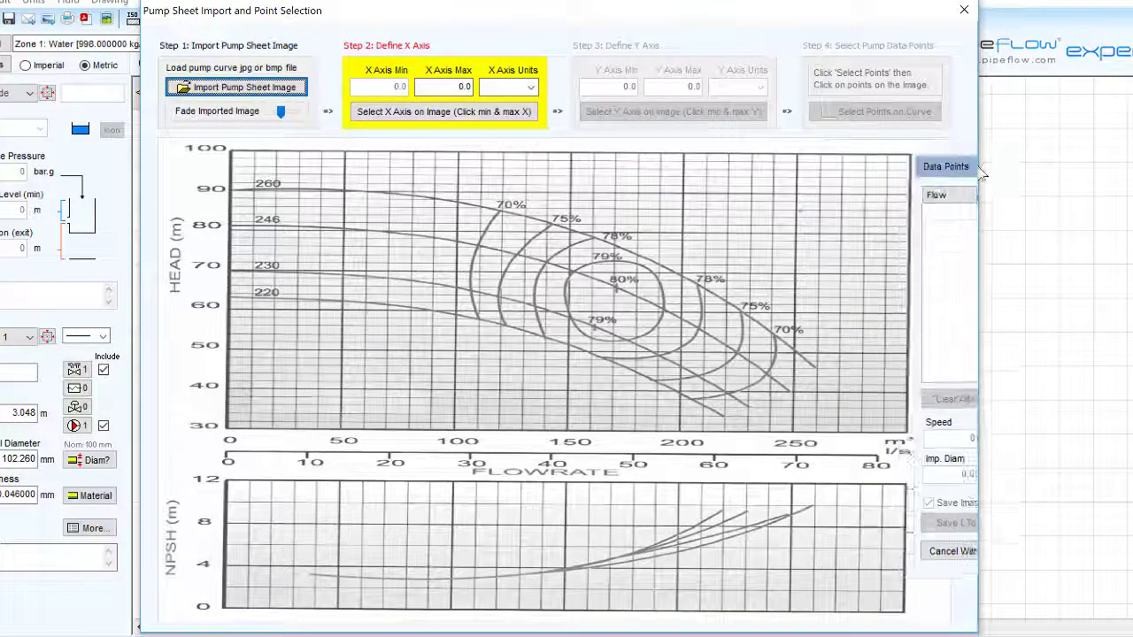
{"action": "left_click", "coordinate": [470, 88]}
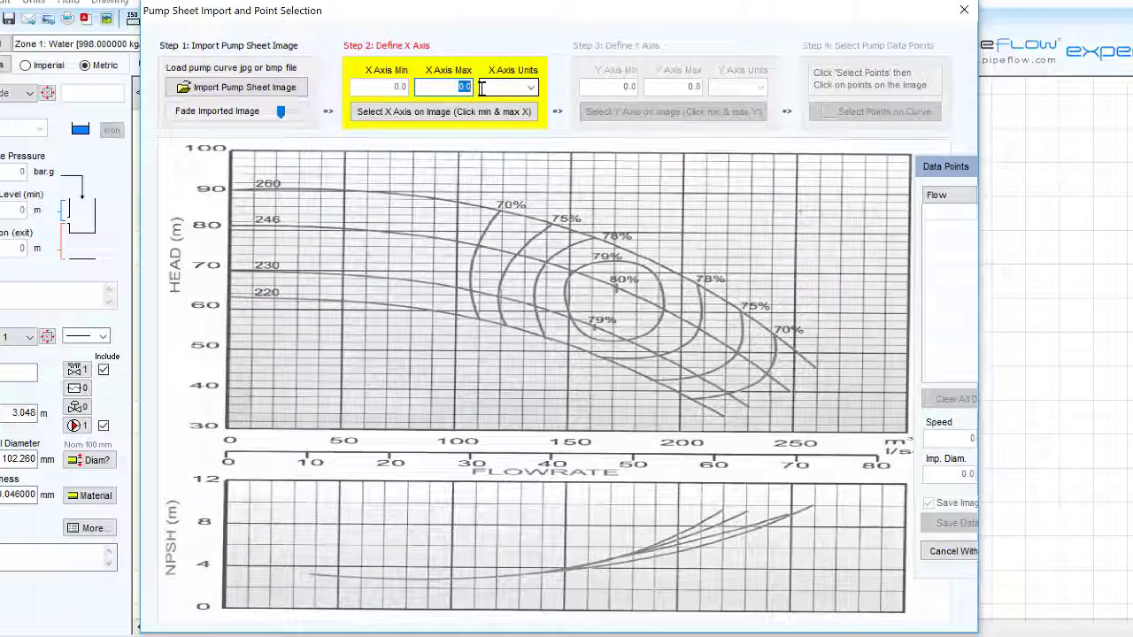
{"action": "type", "text": "80"}
{"action": "left_click", "coordinate": [529, 87]}
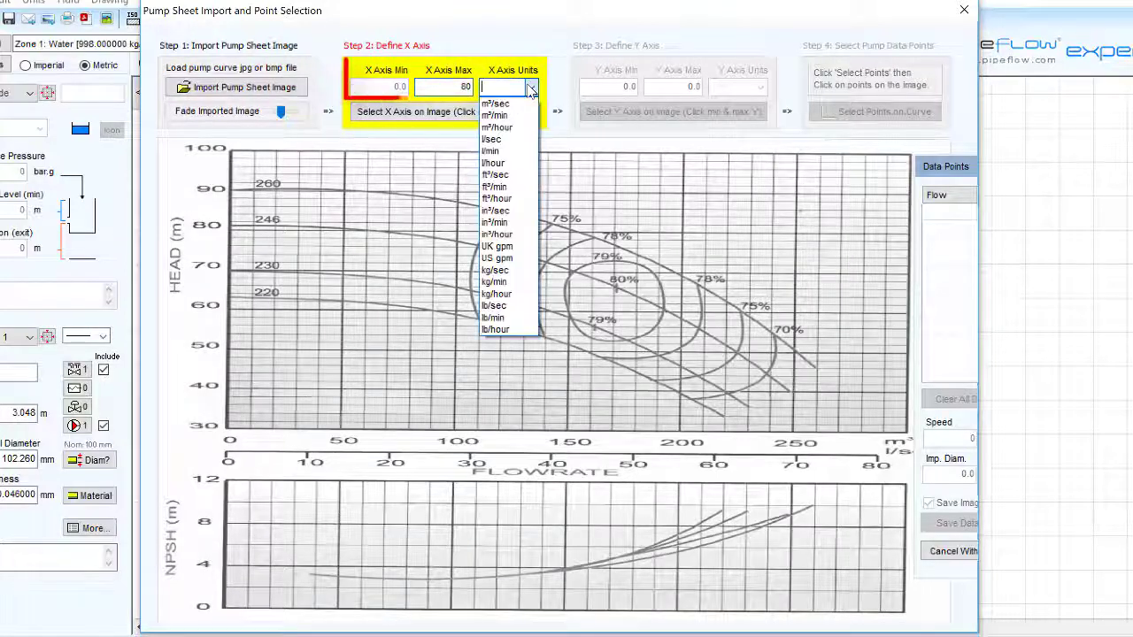
{"action": "left_click", "coordinate": [502, 140]}
{"action": "left_click", "coordinate": [467, 115]}
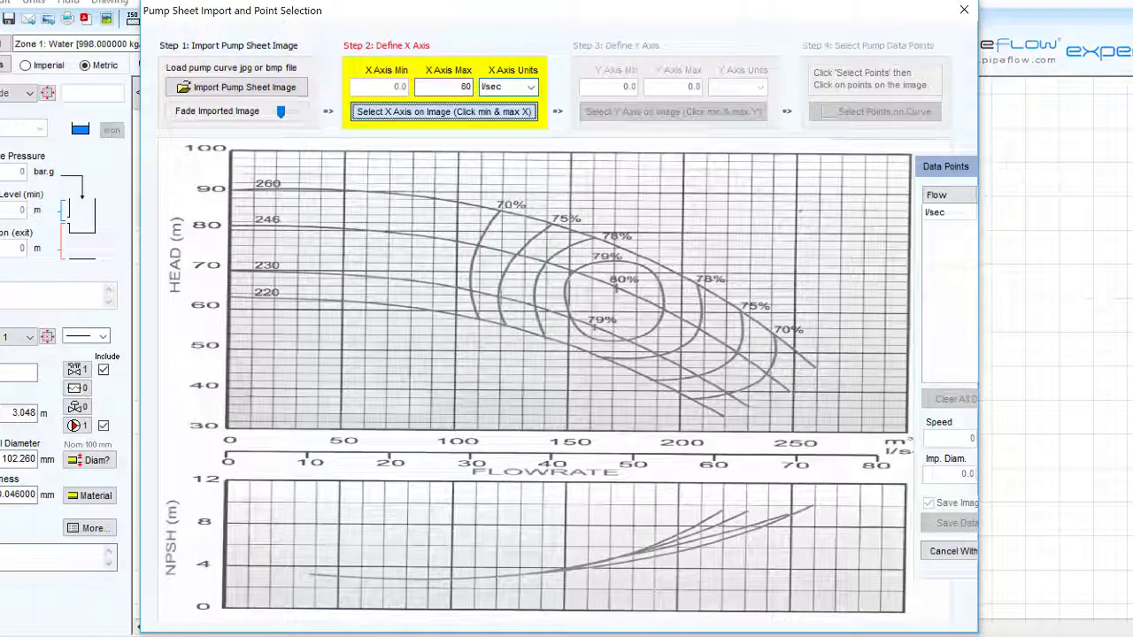
{"action": "left_click", "coordinate": [228, 453]}
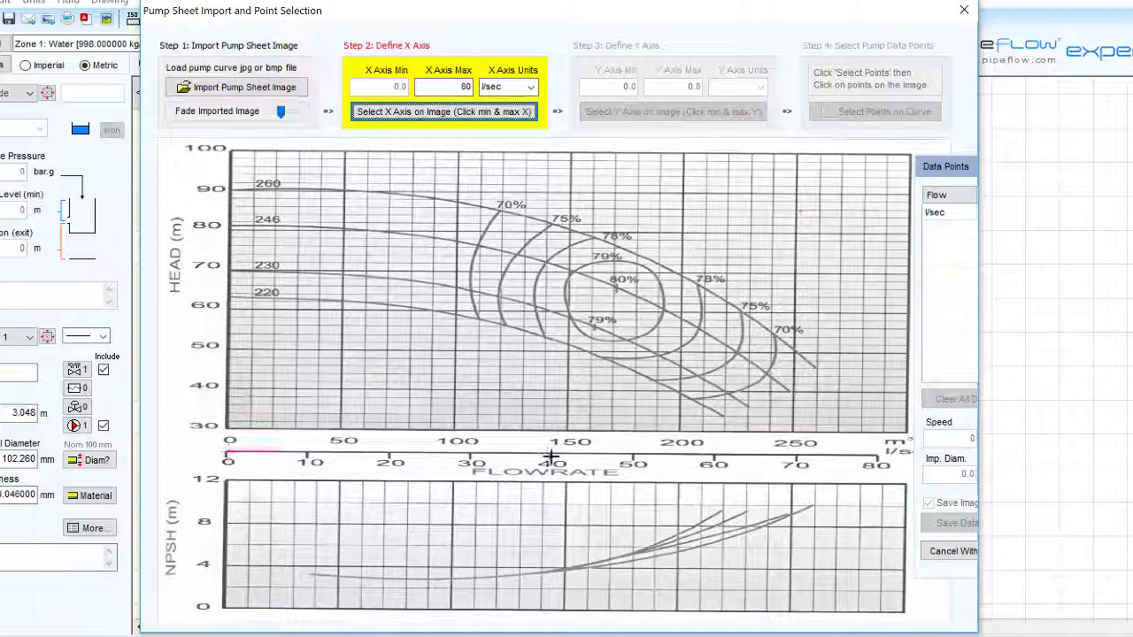
Mark the 80 l/sec point and set the head axis to 30–100 m Fluid
{"action": "left_click", "coordinate": [876, 455]}
{"action": "type", "text": "30"}
{"action": "key", "text": "Tab"}
{"action": "type", "text": "100"}
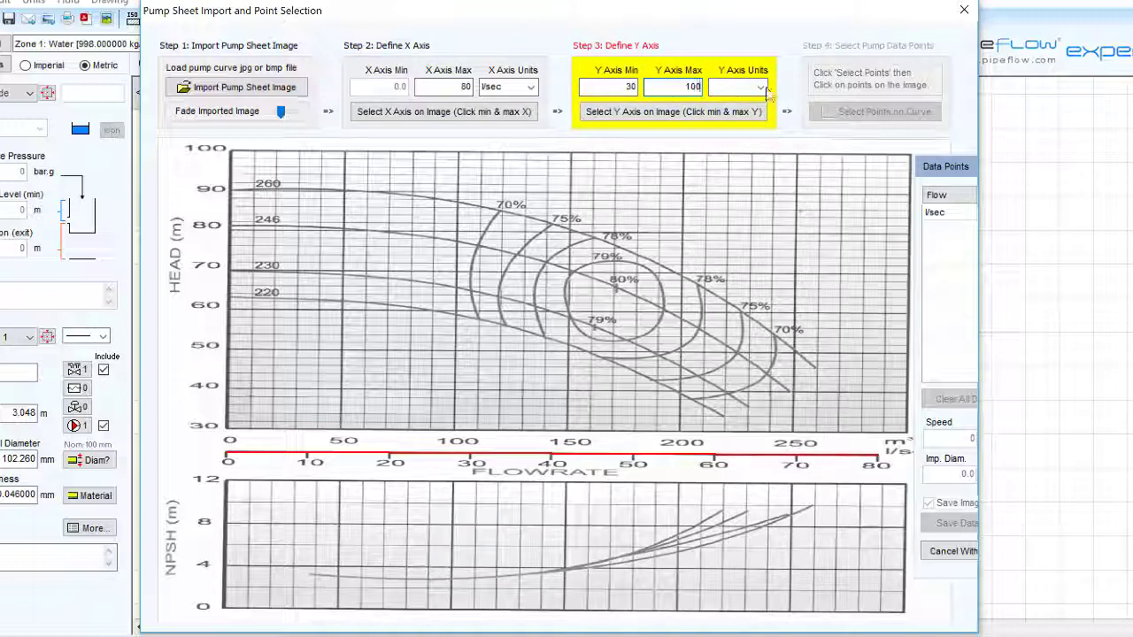
{"action": "left_click", "coordinate": [764, 88]}
{"action": "left_click", "coordinate": [735, 99]}
Mark the 30 m and 100 m points on the image's head axis
{"action": "left_click", "coordinate": [584, 107]}
{"action": "left_click", "coordinate": [228, 426]}
{"action": "left_click", "coordinate": [229, 152]}
{"action": "left_click", "coordinate": [936, 170]}
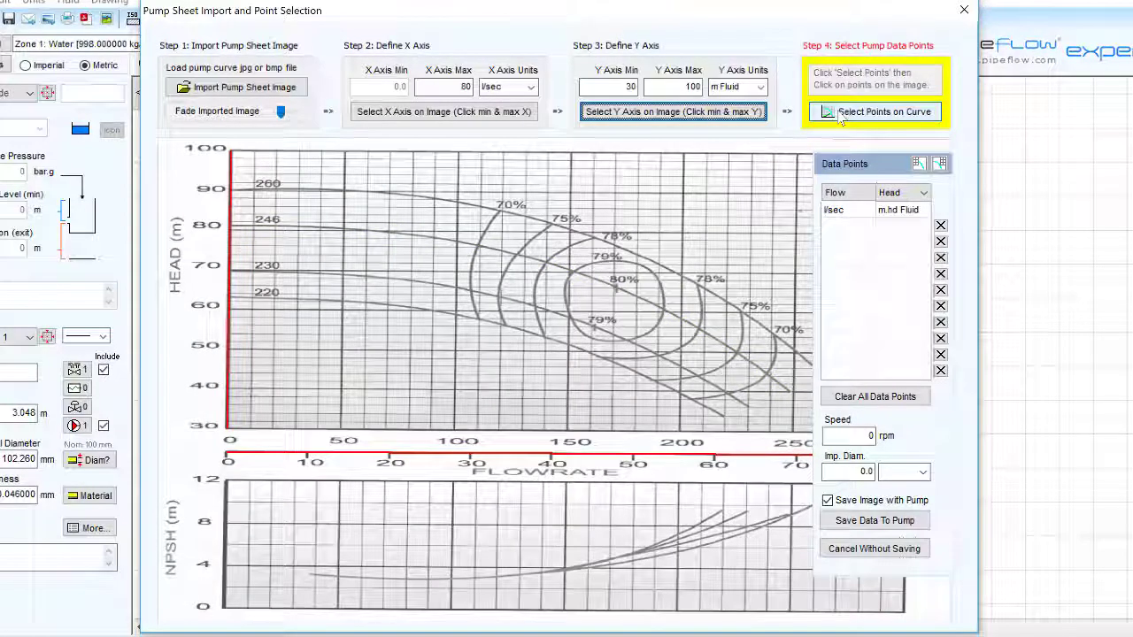
Place the first curve point at zero flow and 80 m head
{"action": "left_click", "coordinate": [841, 113]}
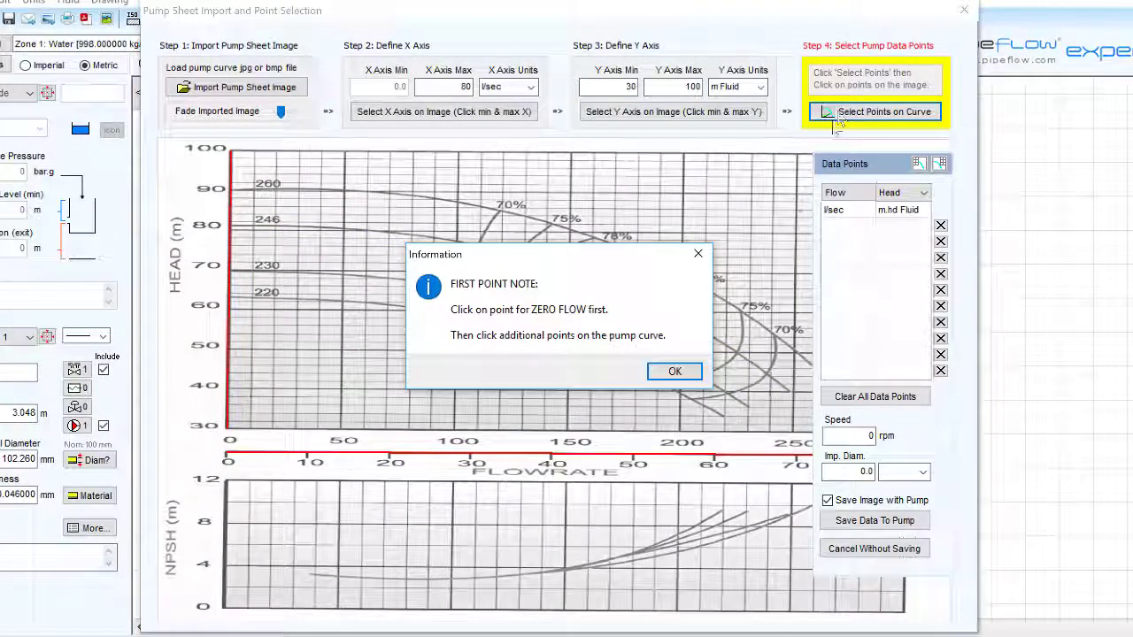
{"action": "left_click", "coordinate": [671, 375]}
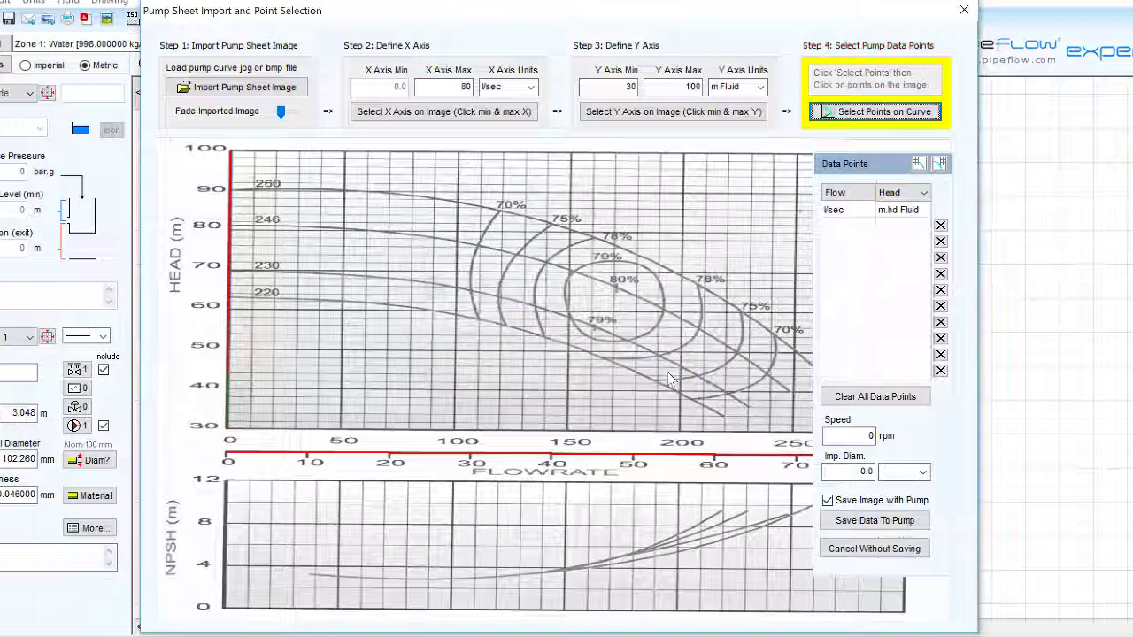
{"action": "left_click", "coordinate": [226, 228]}
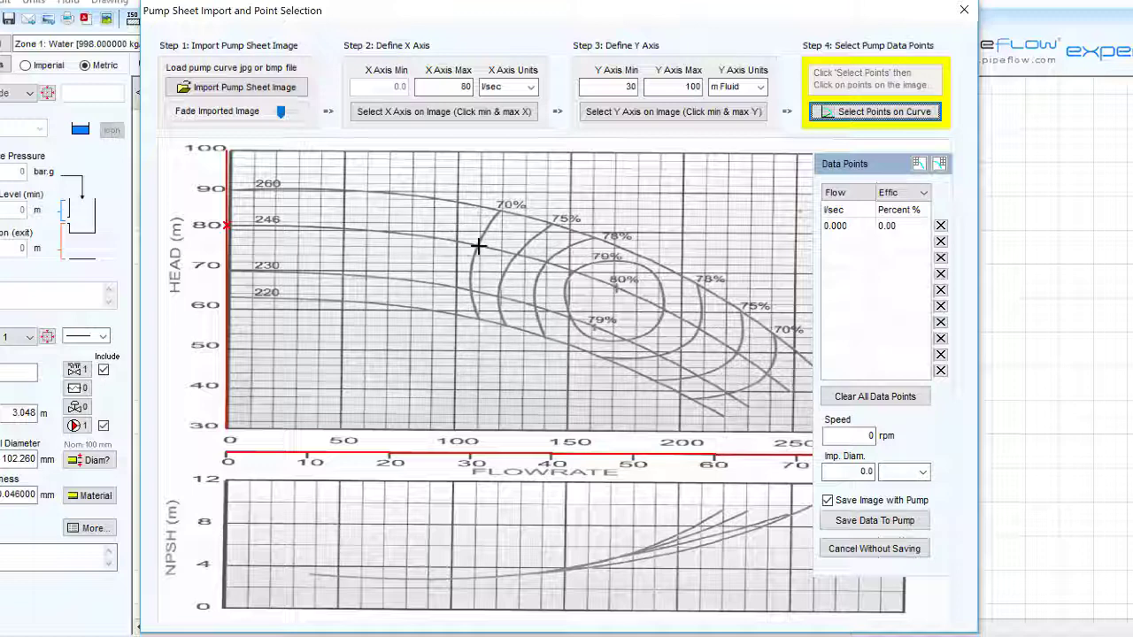
Add curve points at 70%, 75% and 78% efficiency with NPSHr 3, 5 and 3.6
{"action": "left_click", "coordinate": [478, 246]}
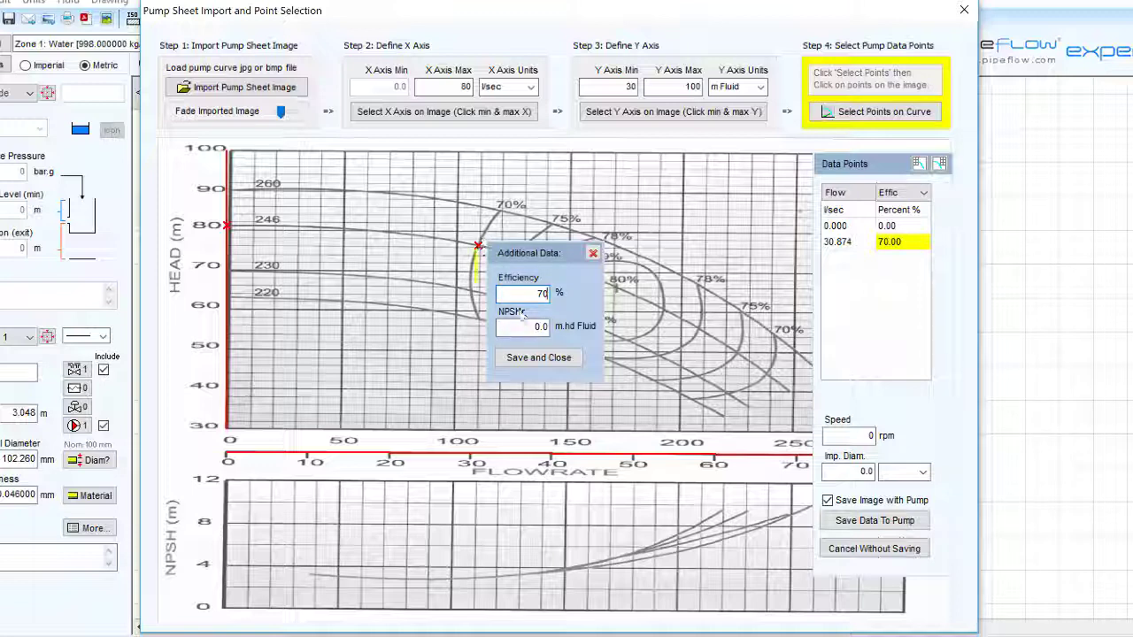
{"action": "key", "text": "Tab"}
{"action": "type", "text": "3"}
{"action": "left_click", "coordinate": [515, 358]}
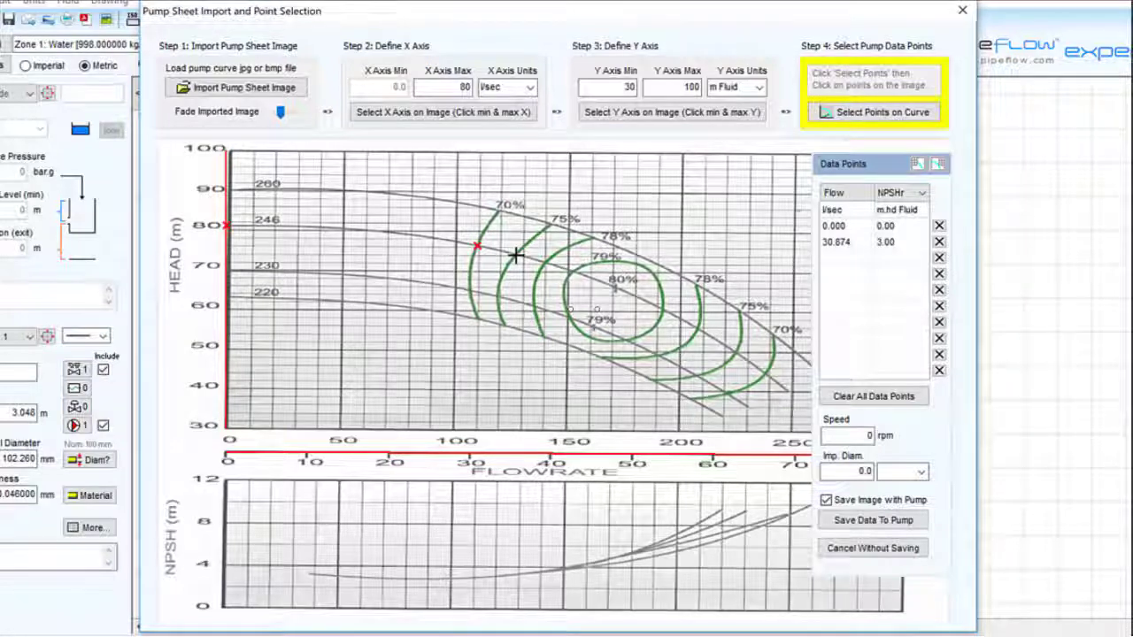
{"action": "left_click", "coordinate": [516, 256]}
{"action": "type", "text": "75"}
{"action": "double_click", "coordinate": [580, 336]}
{"action": "type", "text": "5"}
{"action": "left_click", "coordinate": [577, 366]}
{"action": "left_click", "coordinate": [547, 263]}
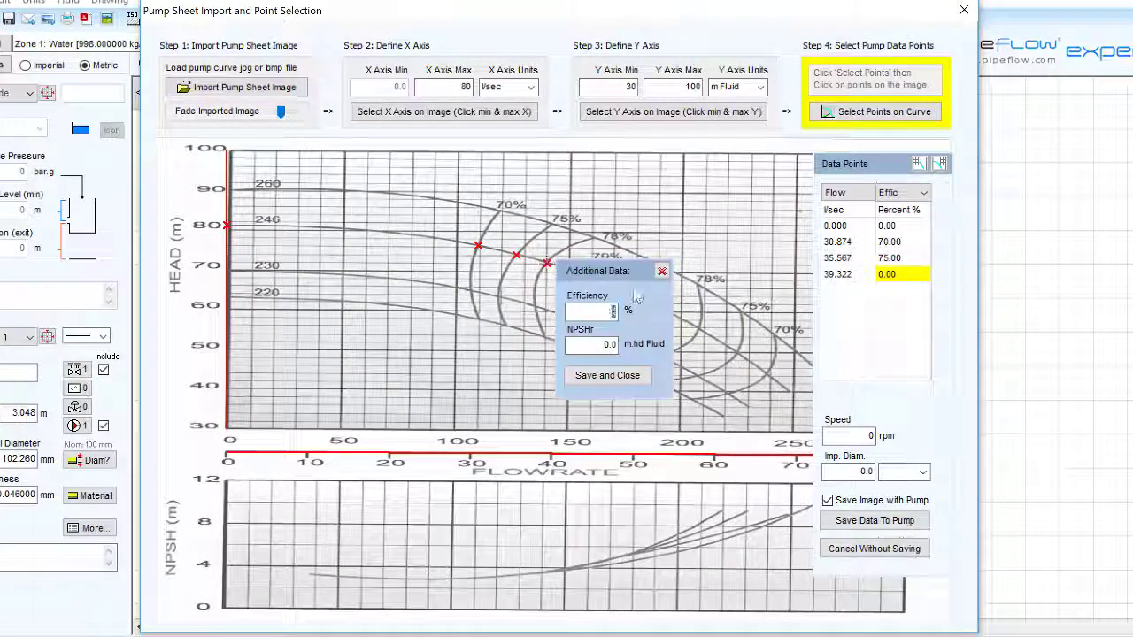
{"action": "type", "text": "78"}
{"action": "key", "text": "Tab"}
{"action": "type", "text": "3.6"}
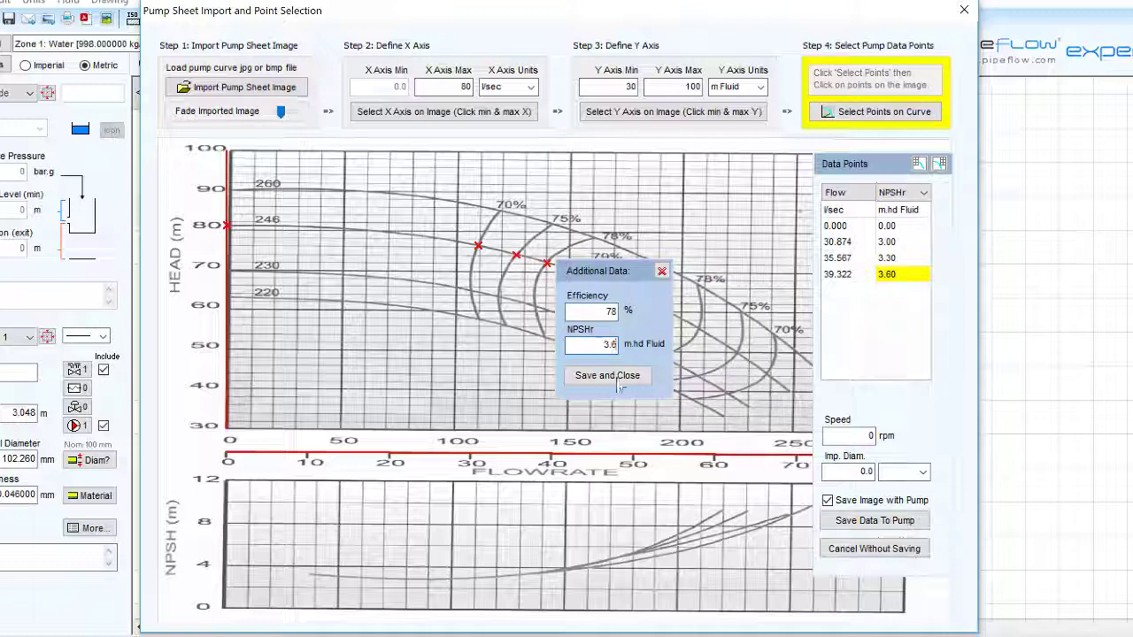
{"action": "left_click", "coordinate": [617, 380]}
Add curve points at 79%, 80% and 79% efficiency with NPSHr 4, 4 and 6.2
{"action": "left_click", "coordinate": [575, 271]}
{"action": "type", "text": "79"}
{"action": "key", "text": "Tab"}
{"action": "type", "text": "4"}
{"action": "left_click", "coordinate": [638, 384]}
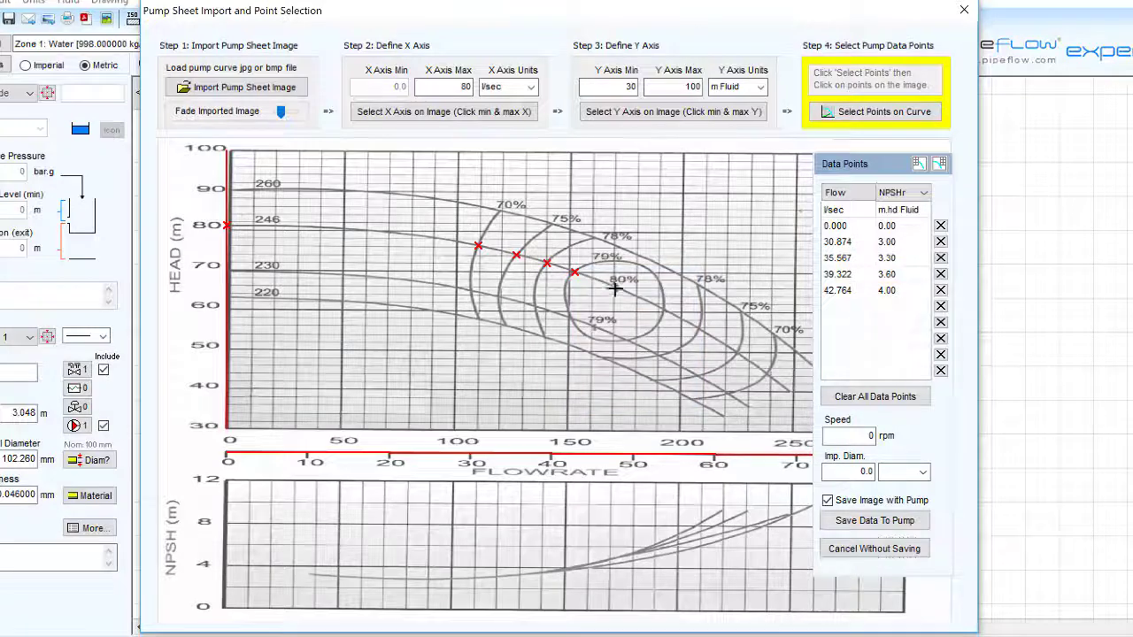
{"action": "left_click", "coordinate": [617, 288]}
{"action": "type", "text": "80"}
{"action": "key", "text": "Tab"}
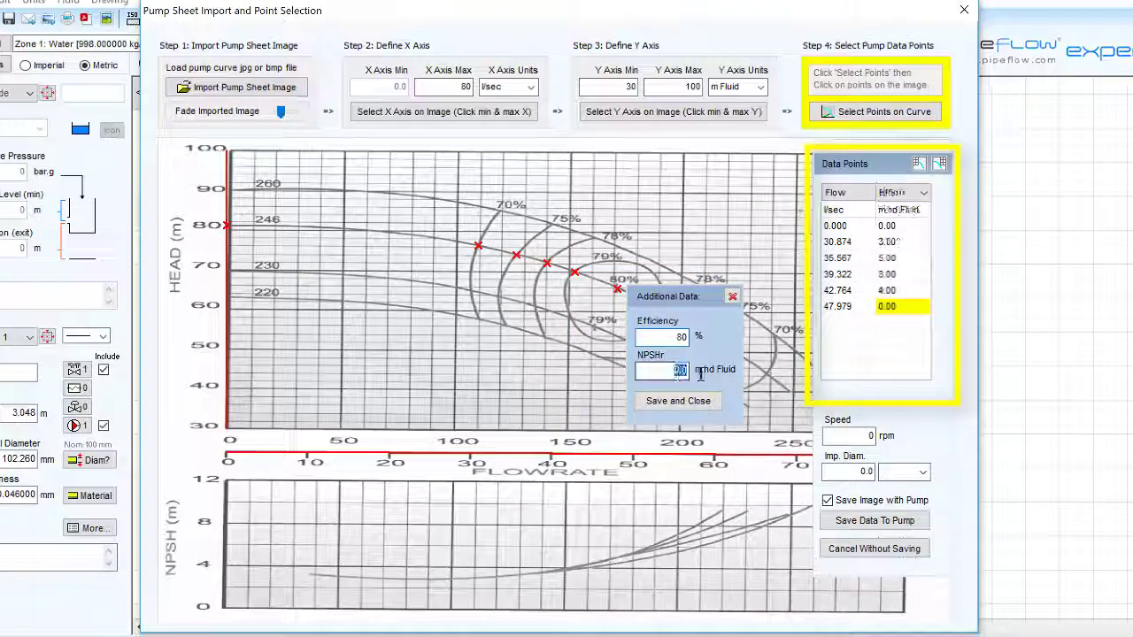
{"action": "type", "text": "4"}
{"action": "left_click", "coordinate": [678, 400]}
{"action": "left_click", "coordinate": [664, 310]}
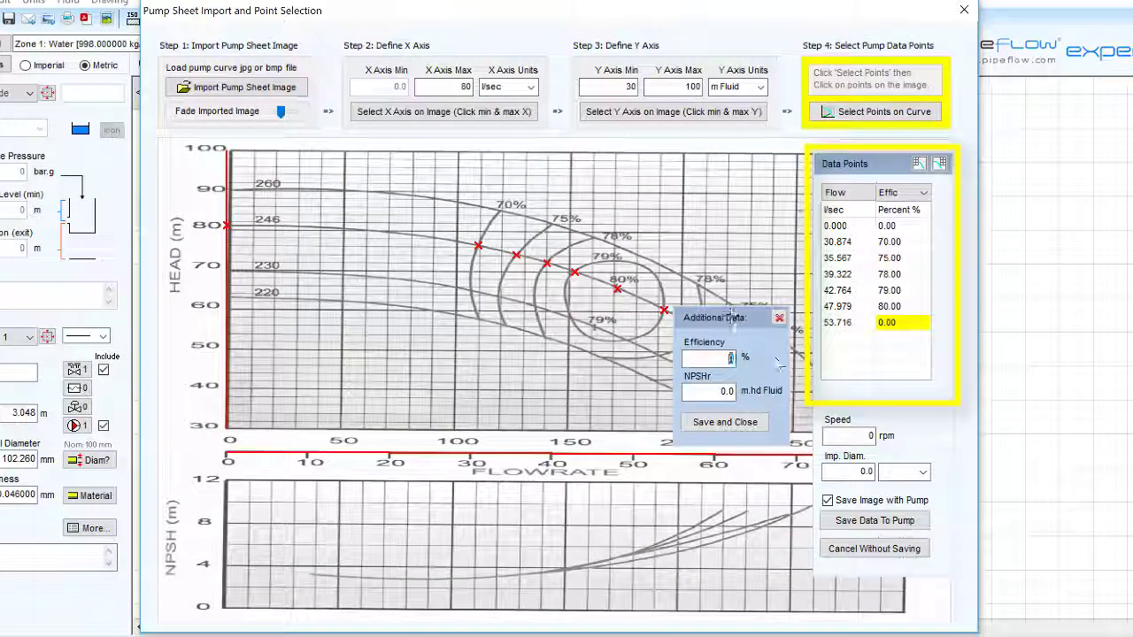
{"action": "type", "text": "79"}
{"action": "key", "text": "Tab"}
{"action": "type", "text": "6.2"}
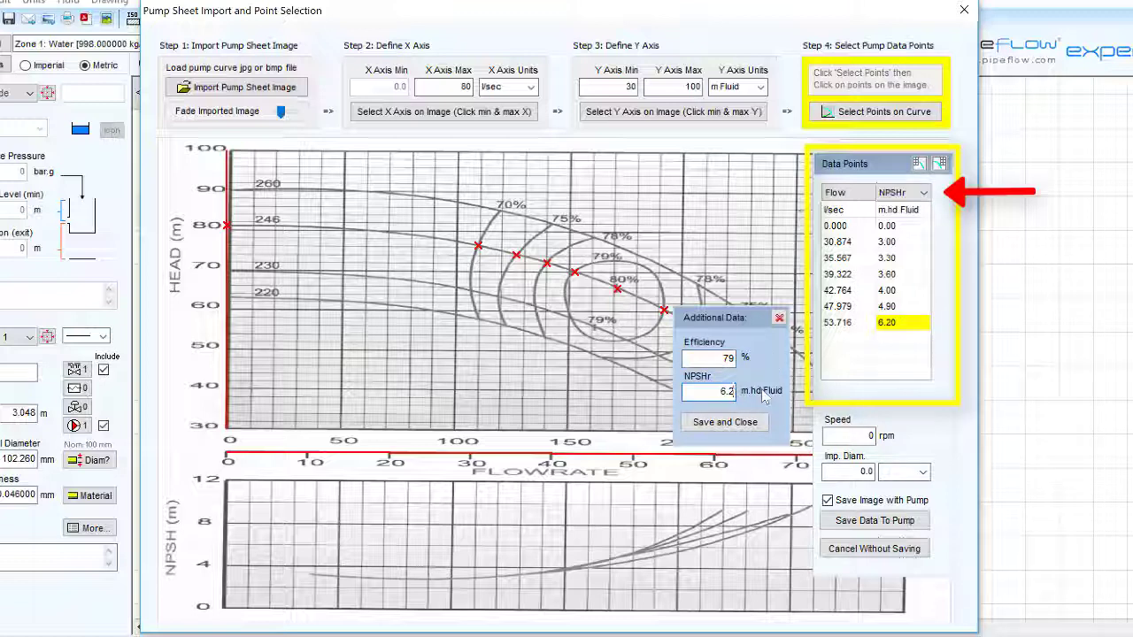
{"action": "left_click", "coordinate": [725, 421]}
Add the final curve points at 78%, 75% and 70% efficiency with NPSHr 7.1, 9 and 10.3
{"action": "left_click", "coordinate": [700, 329]}
{"action": "type", "text": "78"}
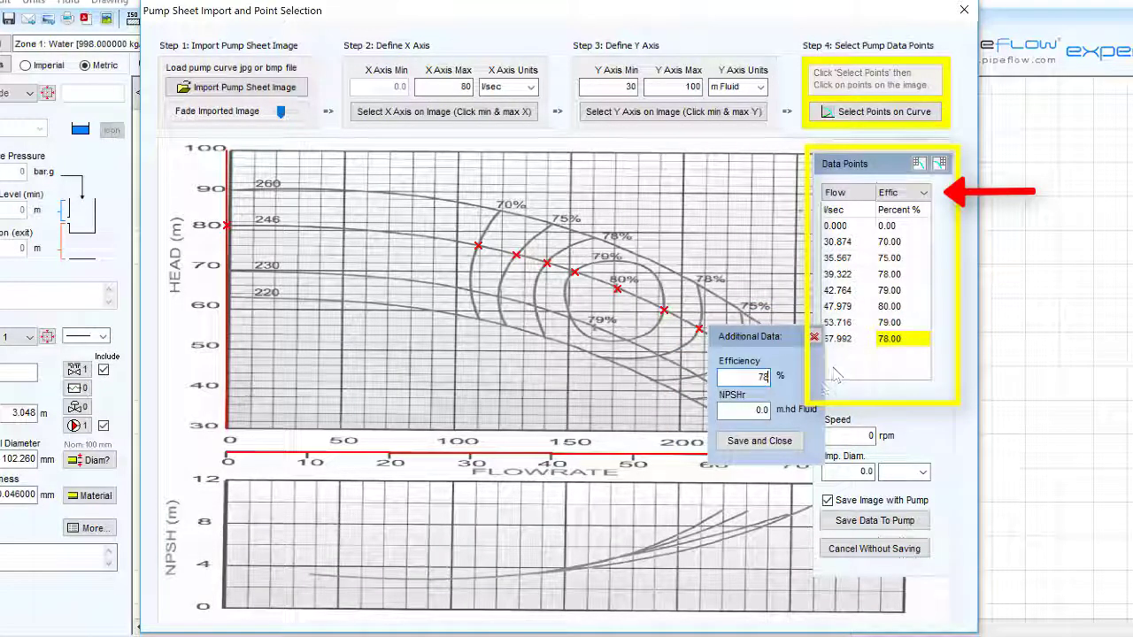
{"action": "key", "text": "Tab"}
{"action": "type", "text": "7.1"}
{"action": "left_click", "coordinate": [760, 440]}
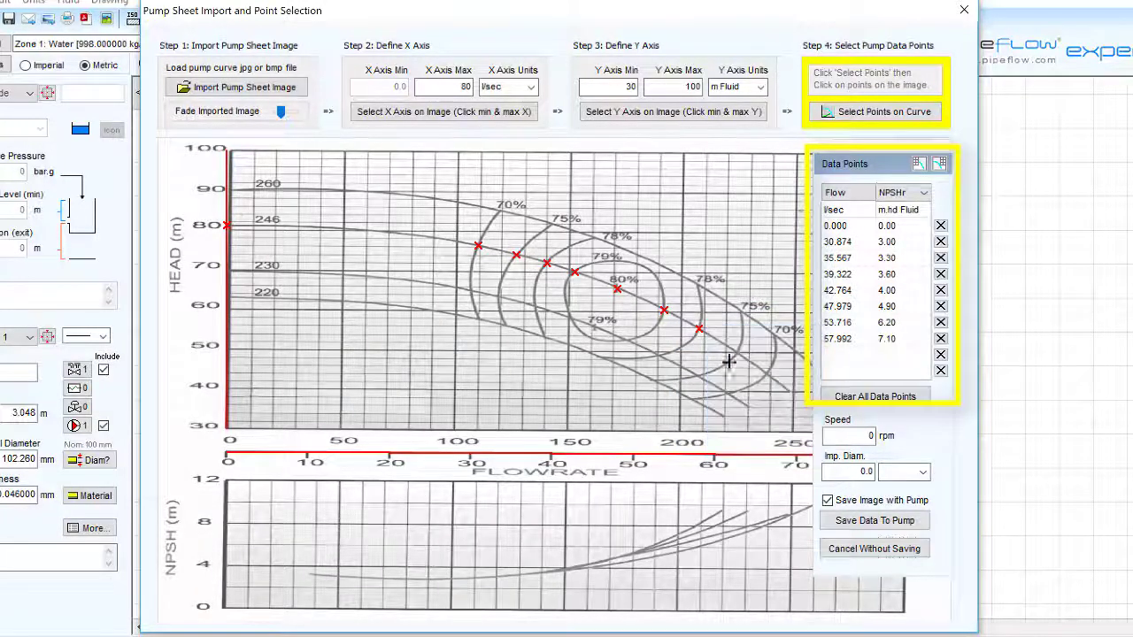
{"action": "left_click", "coordinate": [738, 353]}
{"action": "type", "text": "75"}
{"action": "key", "text": "Tab"}
{"action": "type", "text": "9"}
{"action": "left_click", "coordinate": [798, 464]}
{"action": "left_click", "coordinate": [767, 375]}
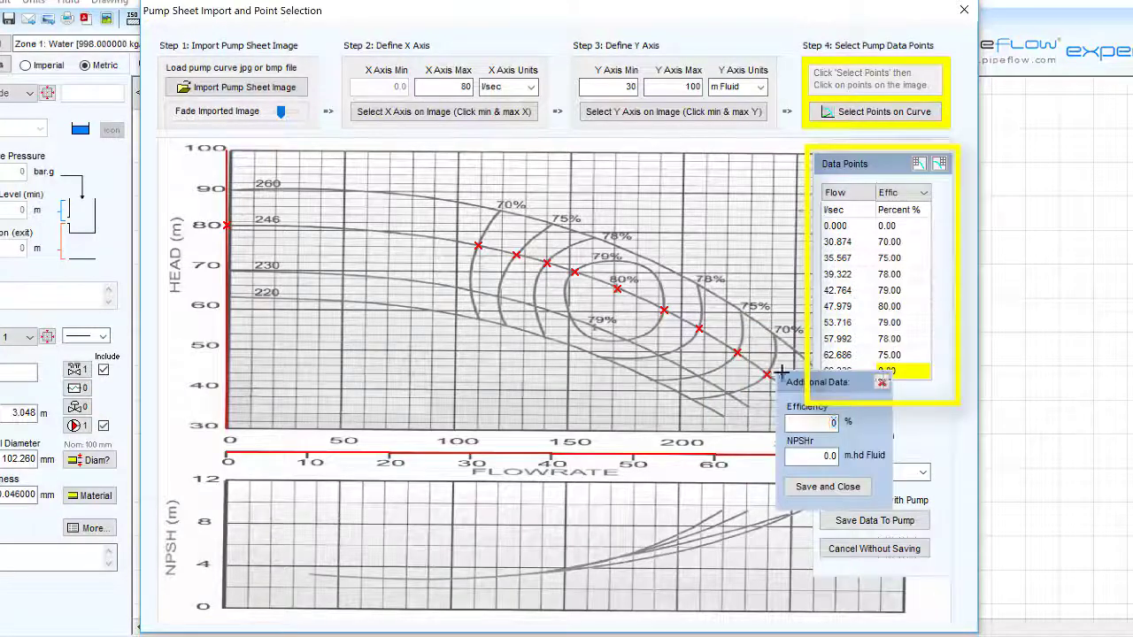
{"action": "type", "text": "70"}
{"action": "key", "text": "Tab"}
{"action": "type", "text": "10.3"}
{"action": "key", "text": "Return"}
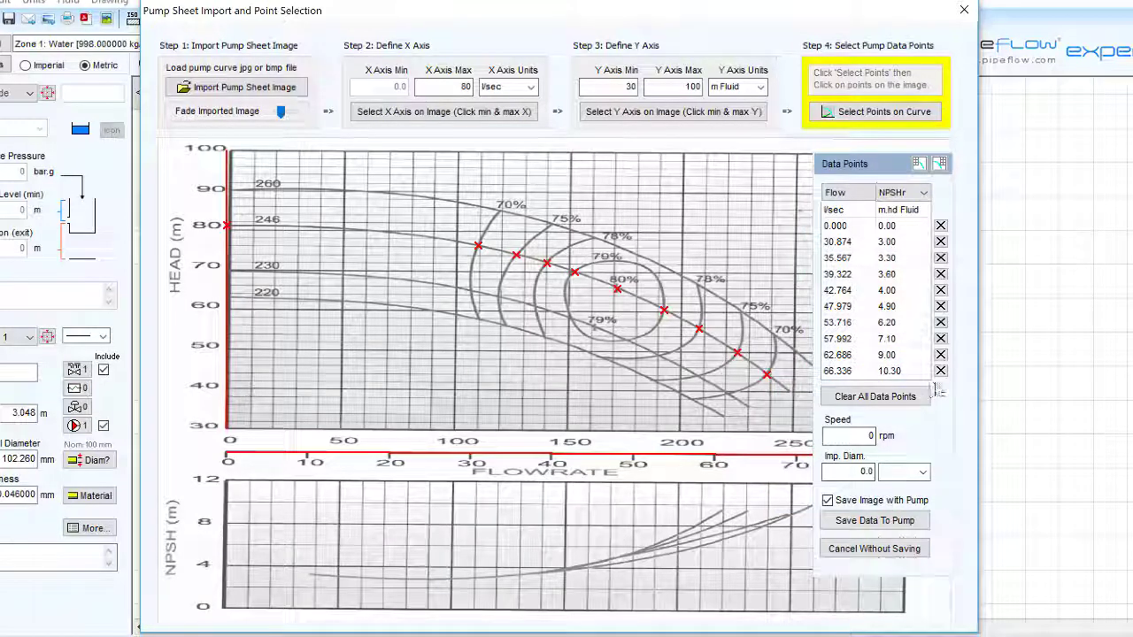
Set speed 2900 rpm and impeller diameter 246 mm, then save the curve data to the pump
{"action": "double_click", "coordinate": [871, 436]}
{"action": "left_click", "coordinate": [924, 472]}
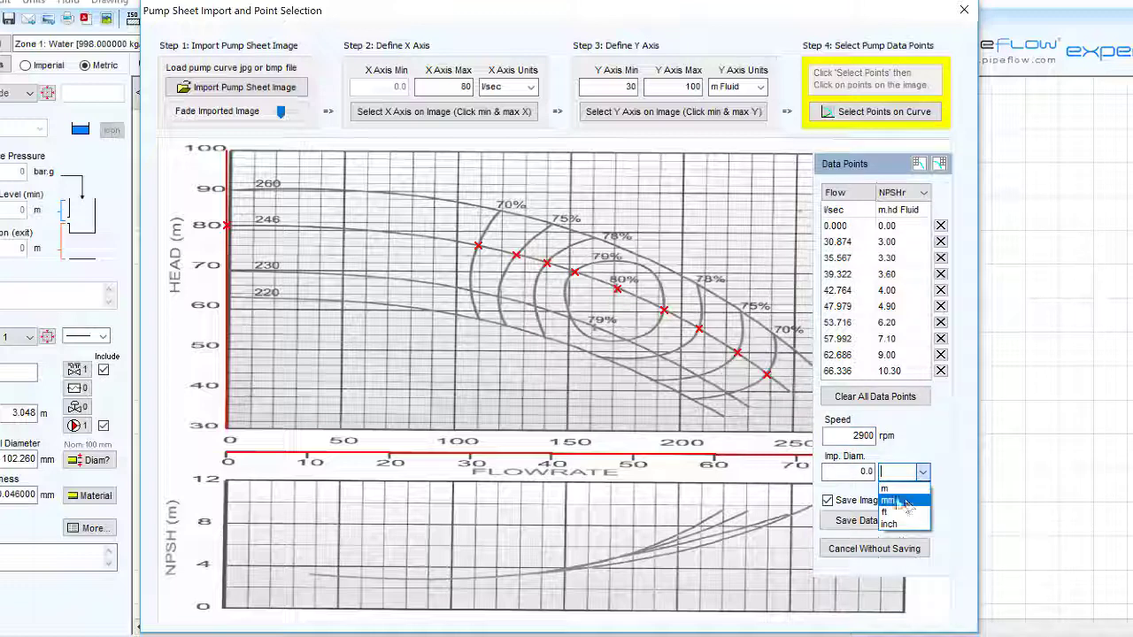
{"action": "left_click", "coordinate": [888, 500]}
{"action": "double_click", "coordinate": [872, 473]}
{"action": "type", "text": "2"}
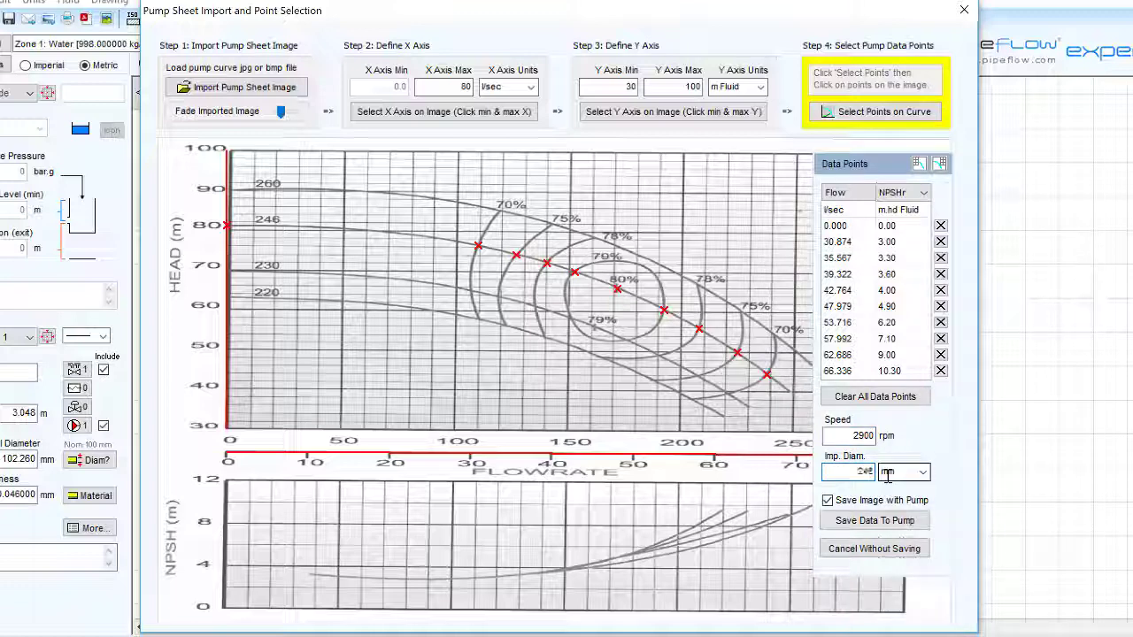
{"action": "type", "text": "46"}
{"action": "left_click", "coordinate": [896, 523]}
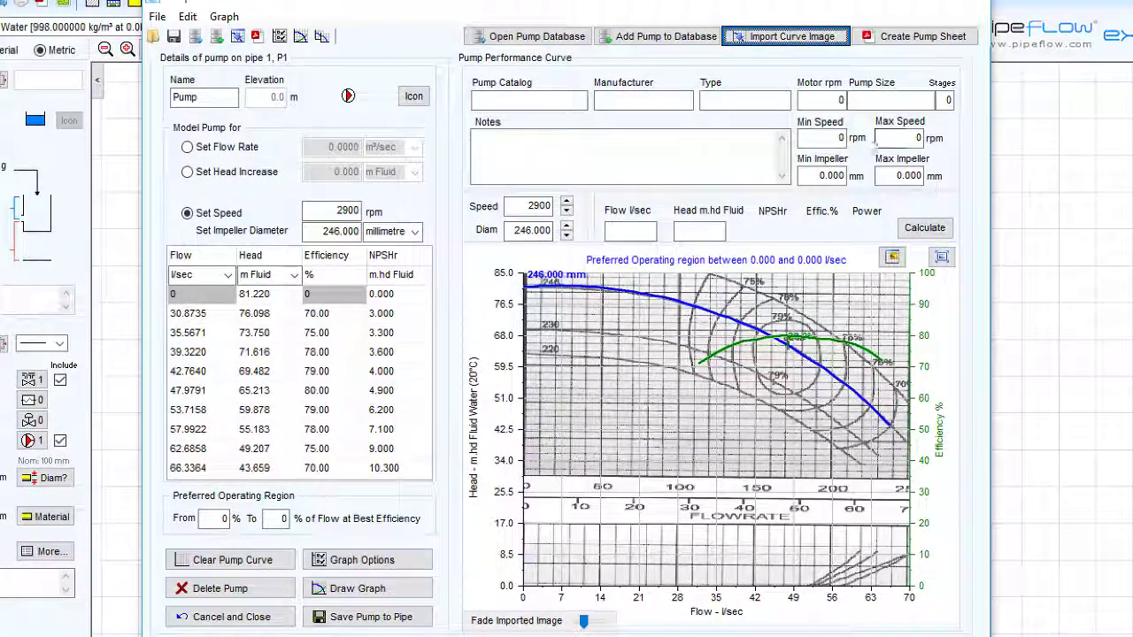
Limit the pump to 2900 rpm and impeller diameters from 220 to 260 mm
{"action": "left_click", "coordinate": [832, 137]}
{"action": "type", "text": "2900"}
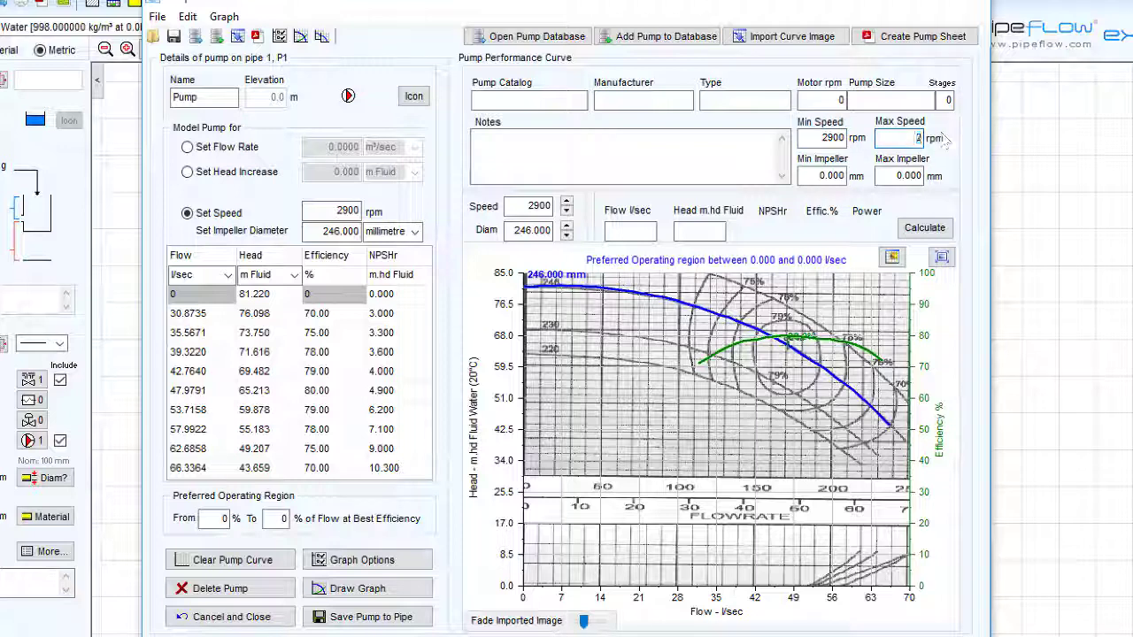
{"action": "left_click", "coordinate": [833, 175]}
{"action": "type", "text": "220"}
{"action": "left_click", "coordinate": [908, 175]}
{"action": "double_click", "coordinate": [908, 175]}
{"action": "type", "text": "260"}
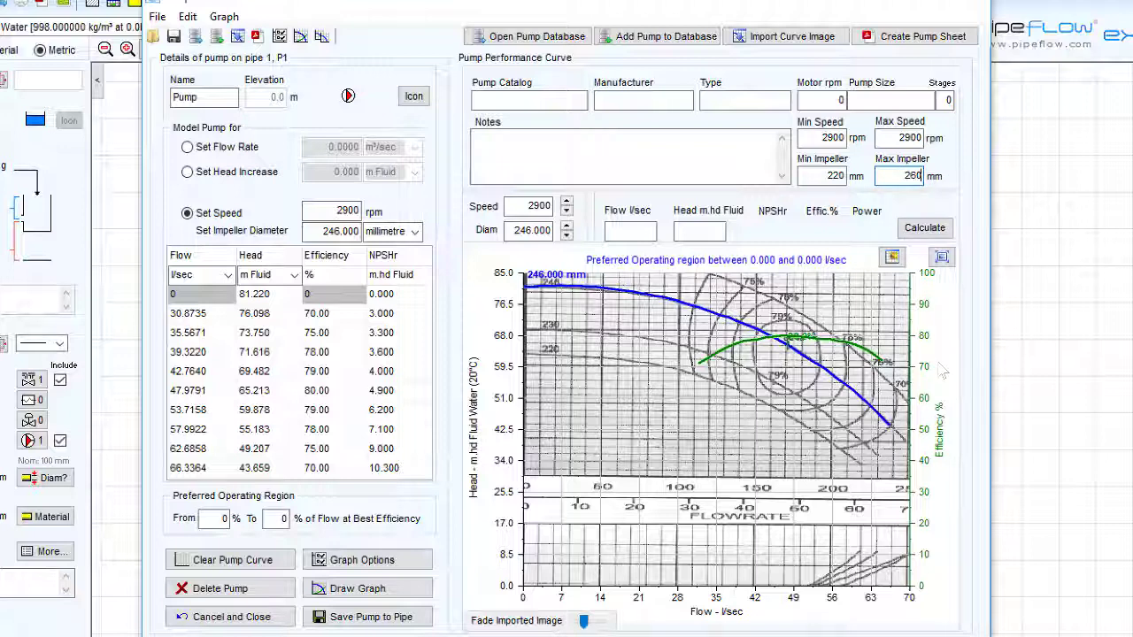
Redraw the graph with the 220–260 mm envelope and fade the imported sheet
{"action": "left_click", "coordinate": [398, 591]}
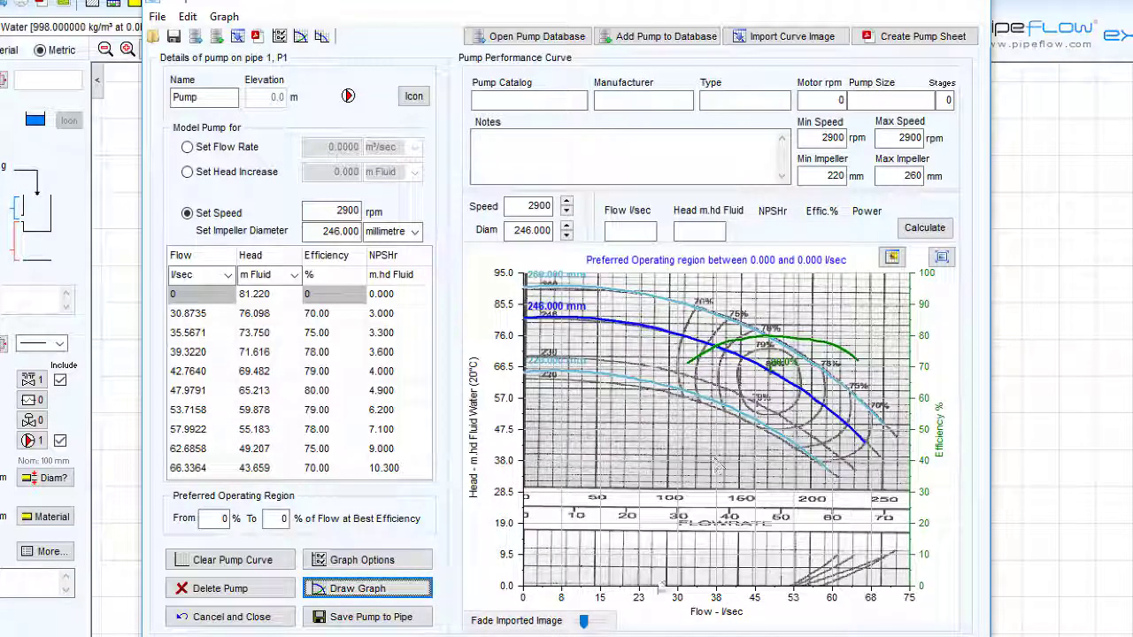
{"action": "left_click", "coordinate": [584, 623]}
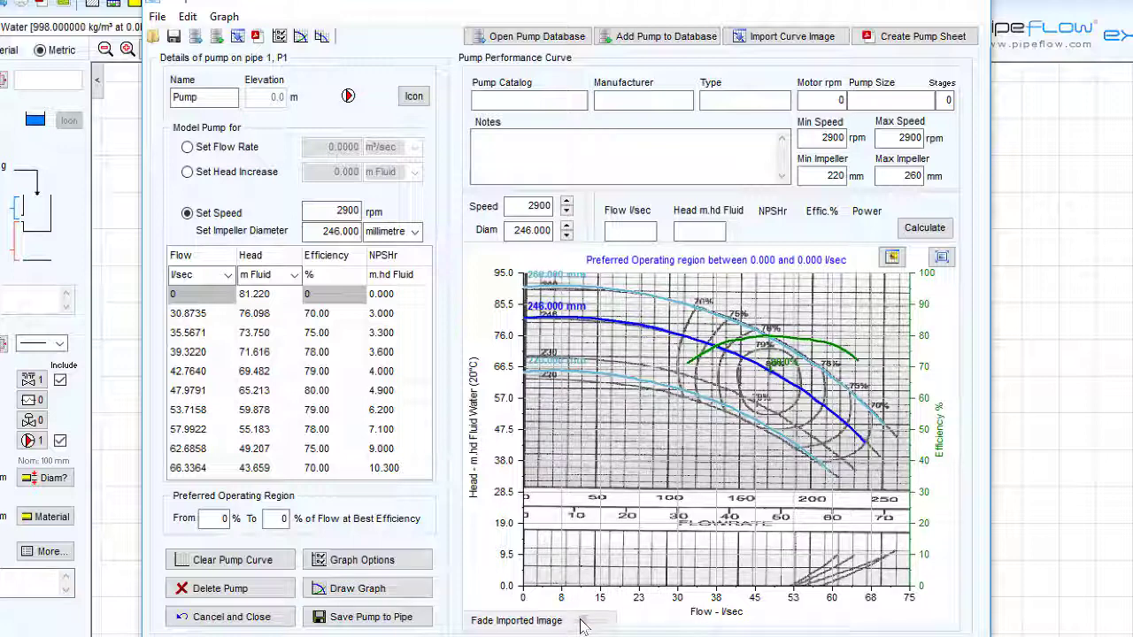
{"action": "left_click_drag", "start_coordinate": [583, 623], "coordinate": [593, 625]}
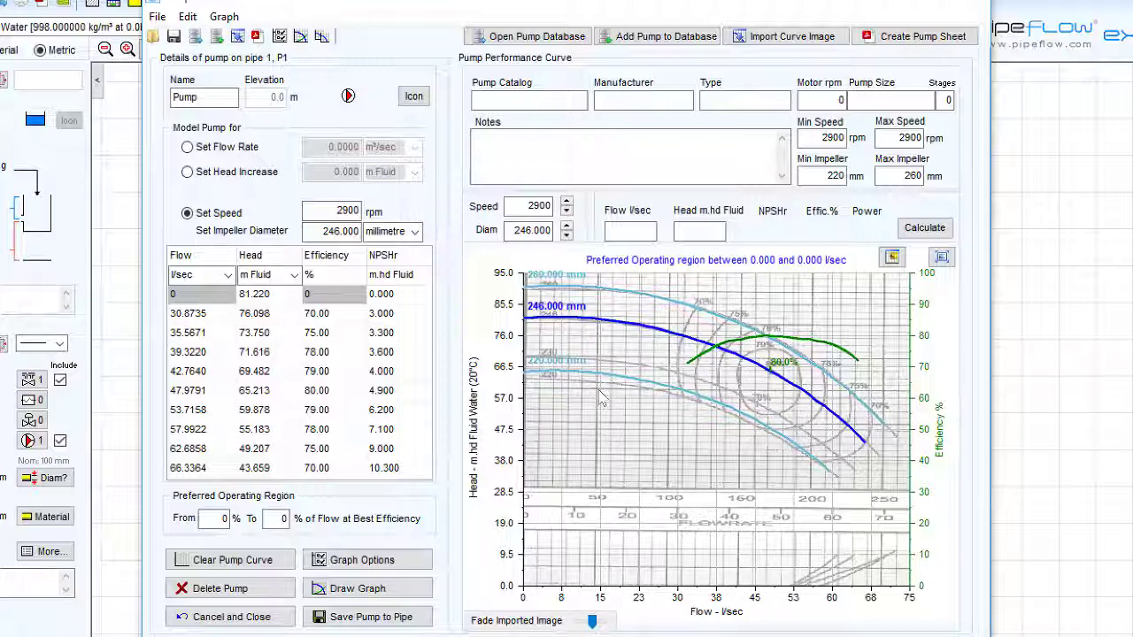
Lower and reshape the predicted 220 mm impeller curve onto the manufacturer's 220 line
{"action": "left_click", "coordinate": [365, 560]}
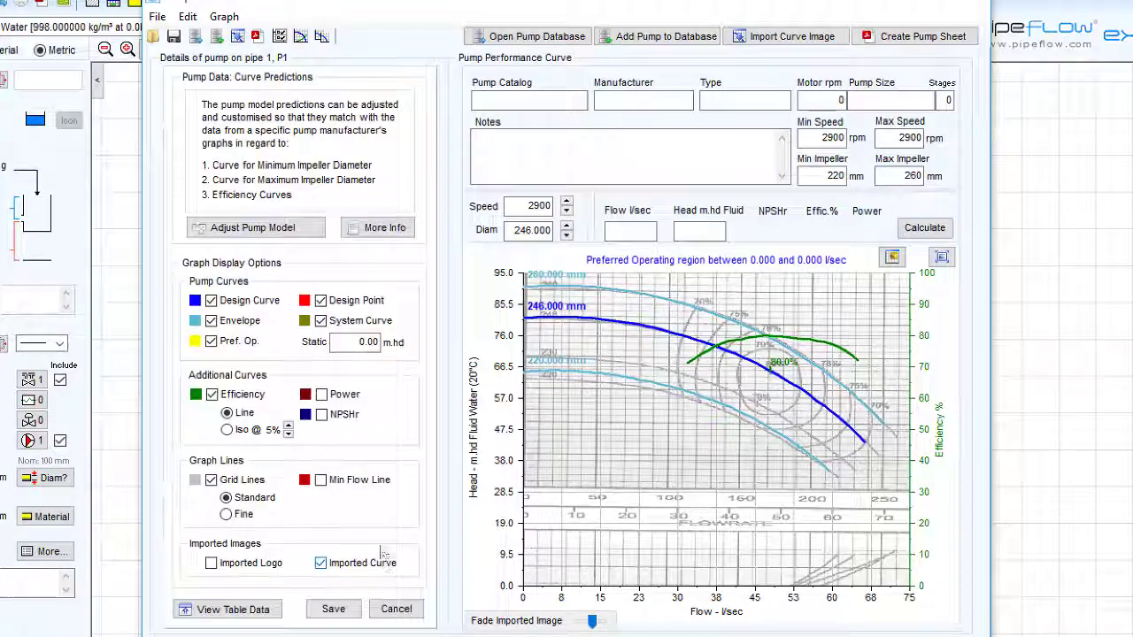
{"action": "left_click", "coordinate": [285, 230]}
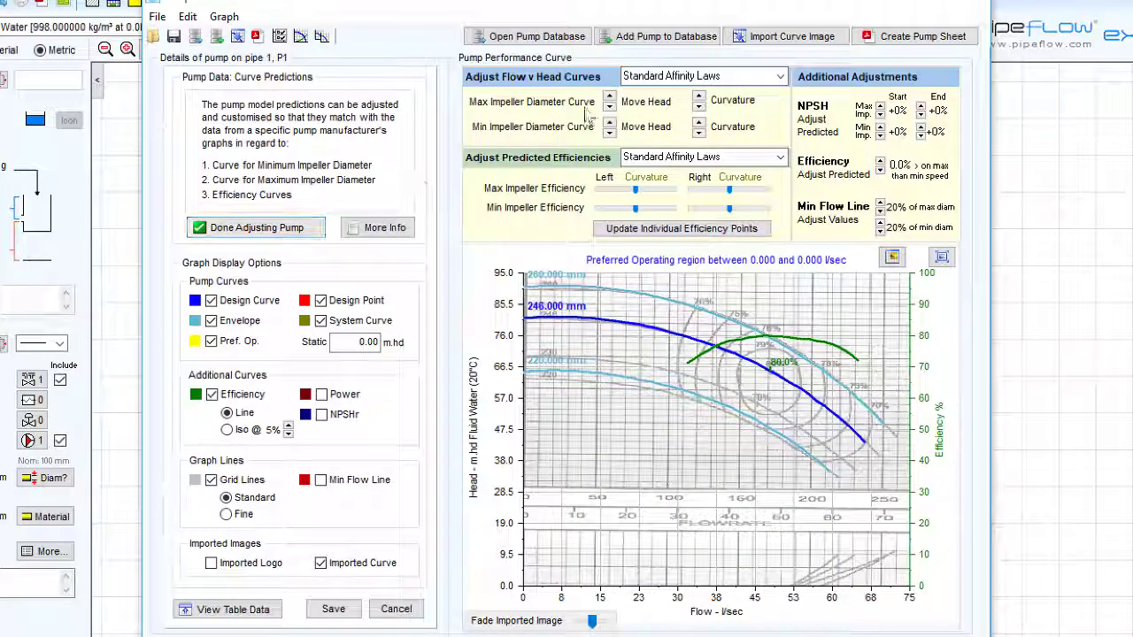
{"action": "left_click", "coordinate": [609, 132]}
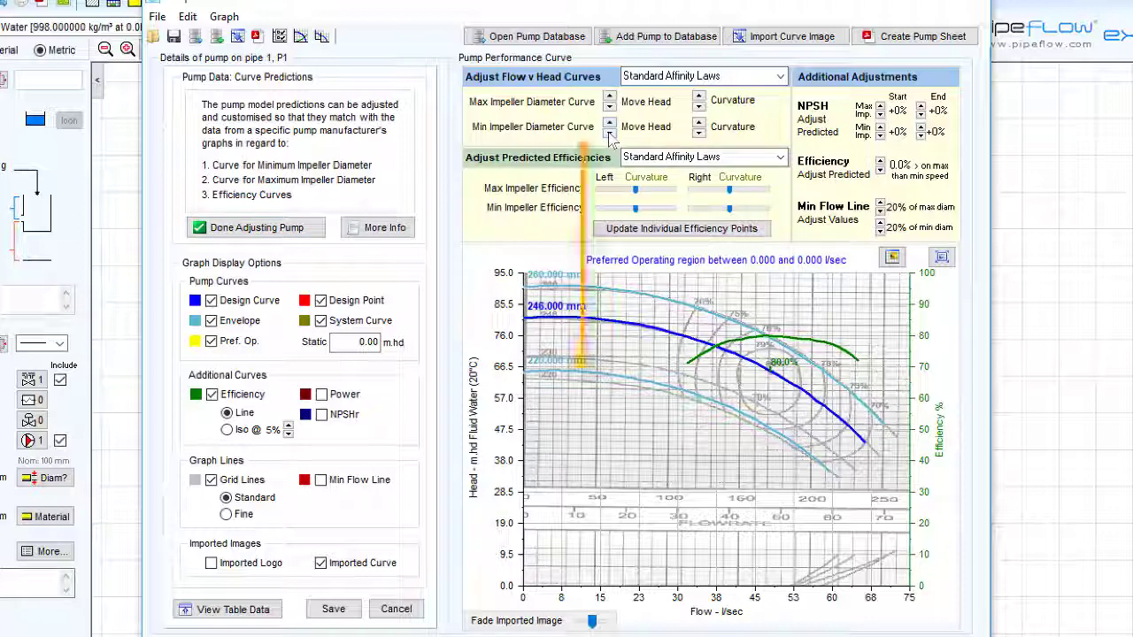
{"action": "left_click", "coordinate": [610, 133]}
{"action": "left_click", "coordinate": [699, 130]}
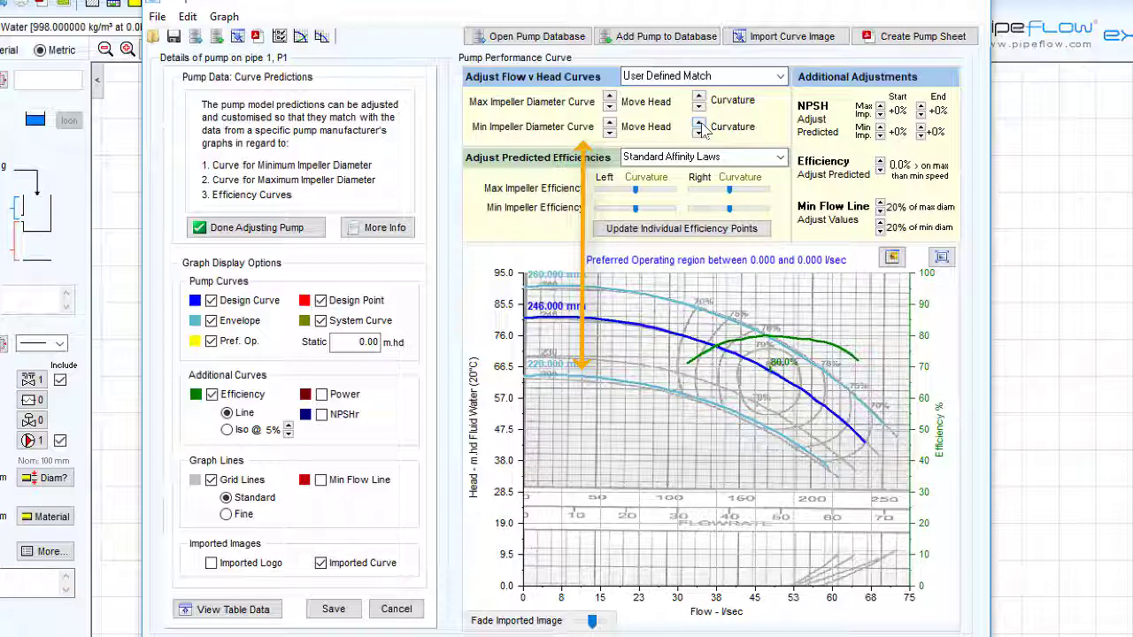
{"action": "left_click", "coordinate": [610, 133]}
{"action": "left_click", "coordinate": [610, 134]}
{"action": "left_click", "coordinate": [609, 134]}
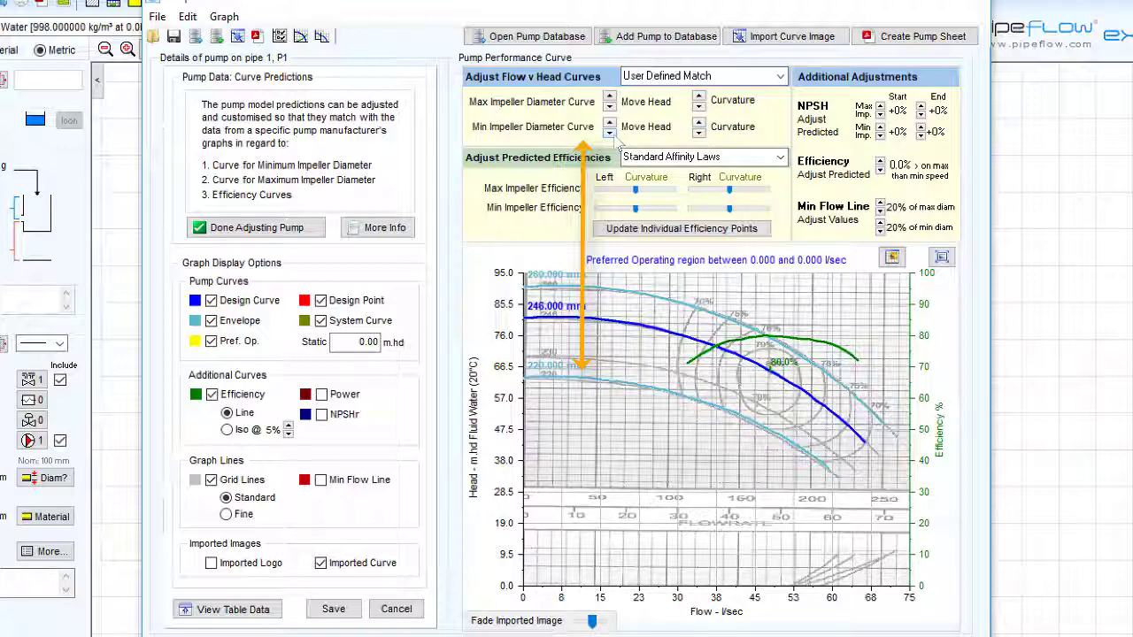
{"action": "left_click", "coordinate": [611, 134]}
{"action": "left_click", "coordinate": [611, 134]}
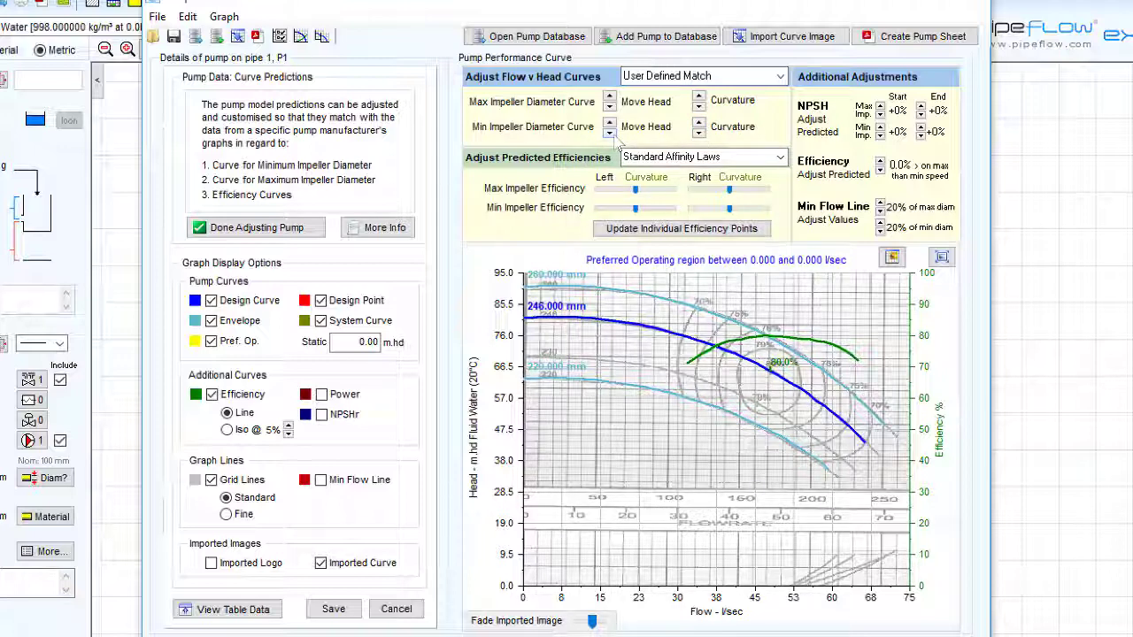
{"action": "left_click", "coordinate": [610, 134]}
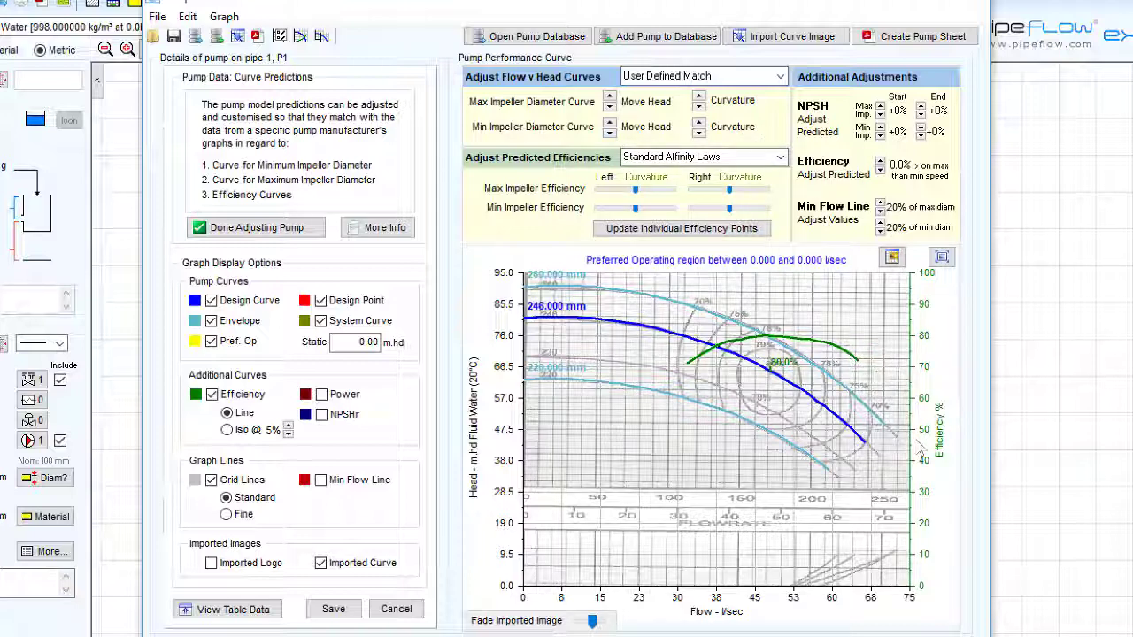
Save the pump to pipe P1, solve the network and show the 0.0535 m³/sec, 60.082 m operating point
{"action": "left_click", "coordinate": [256, 227]}
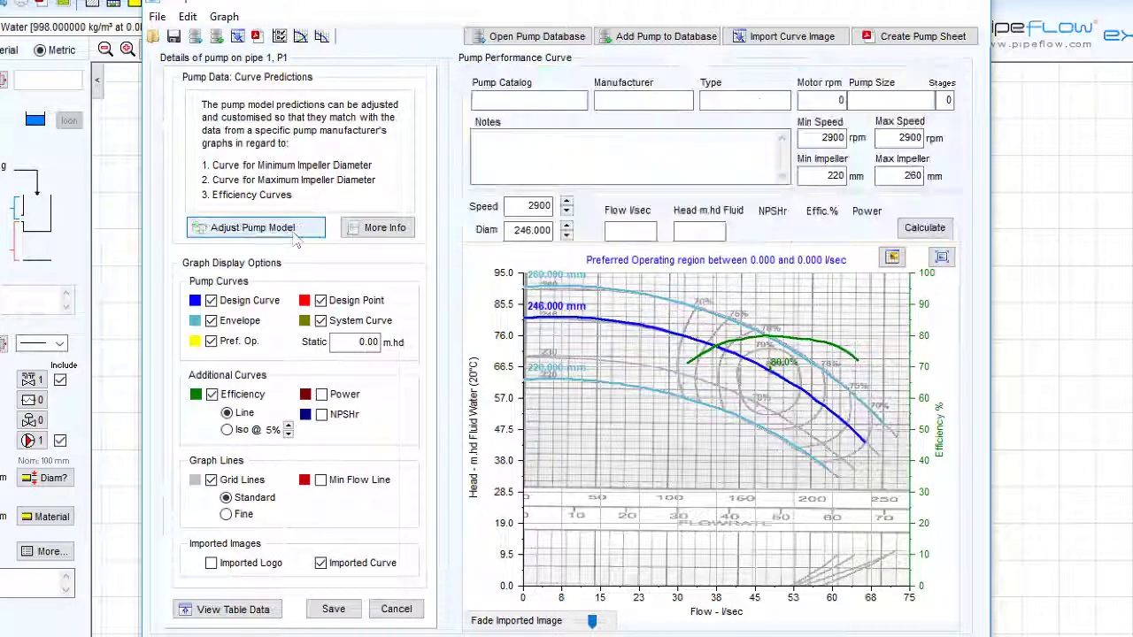
{"action": "left_click", "coordinate": [333, 609]}
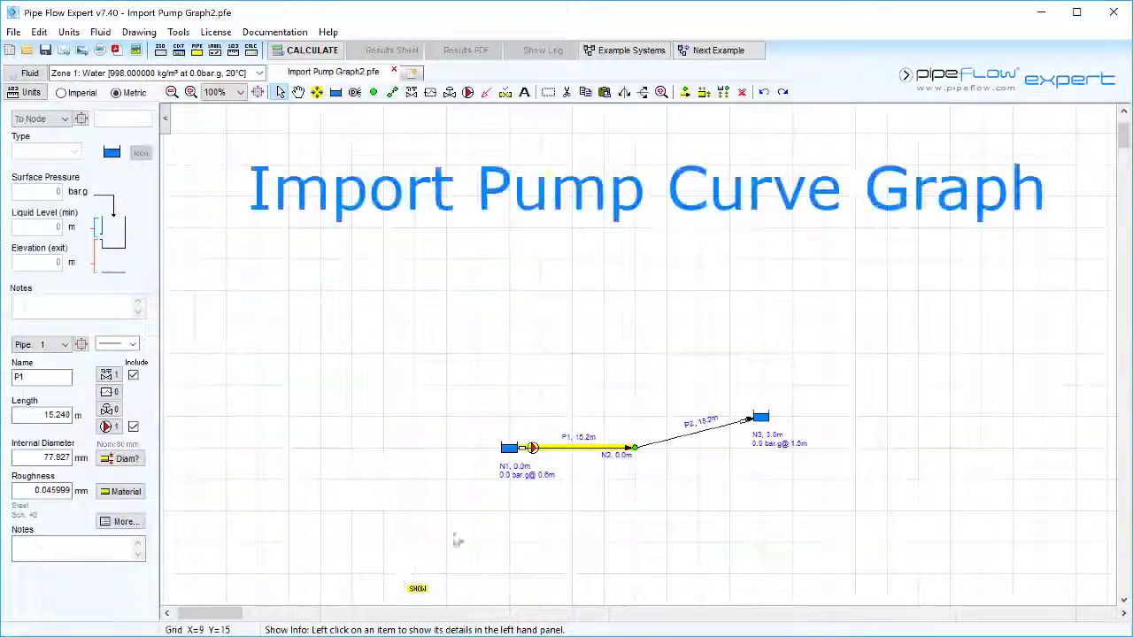
{"action": "left_click", "coordinate": [303, 50]}
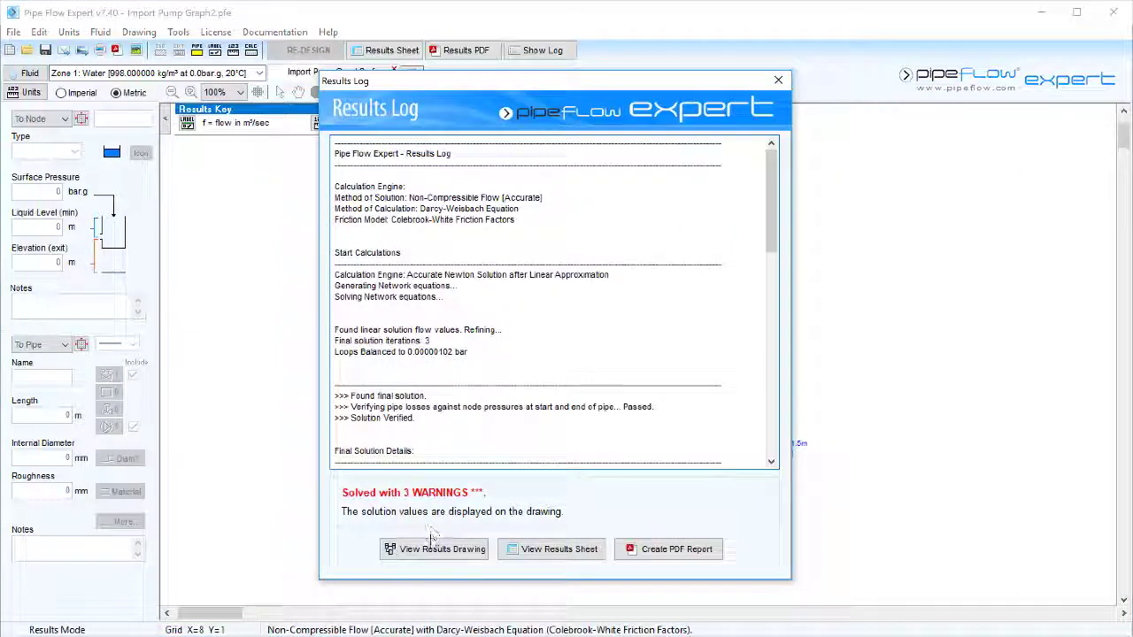
{"action": "left_click", "coordinate": [433, 549]}
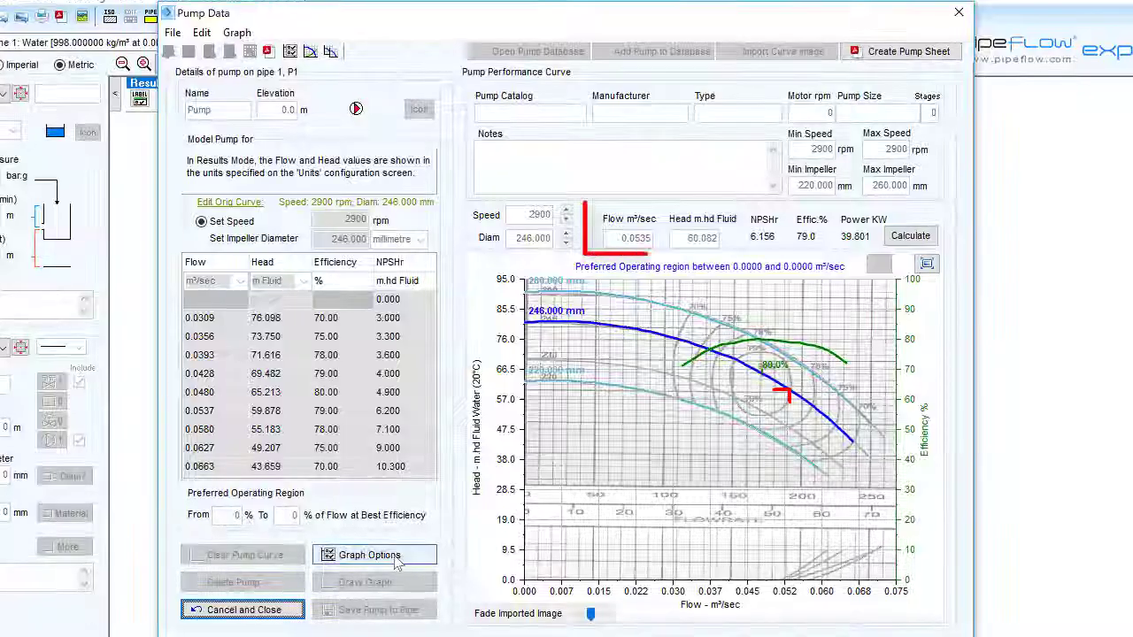